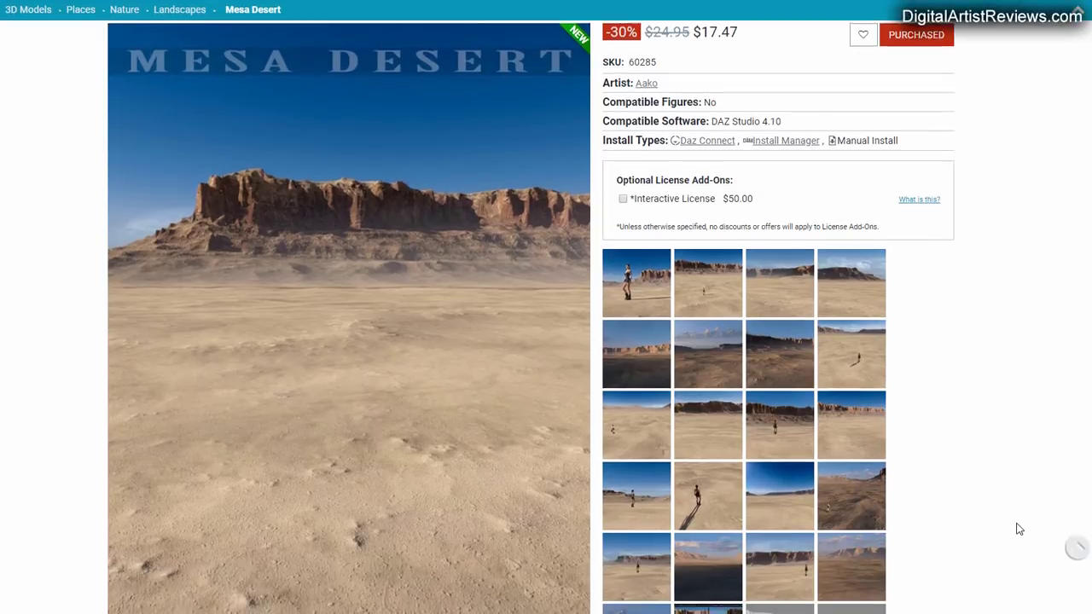
# Open the catalogue of Mesa Desert's artist Aako and include the already owned items in the listing.
pyautogui.scroll(-3, 1019, 526)
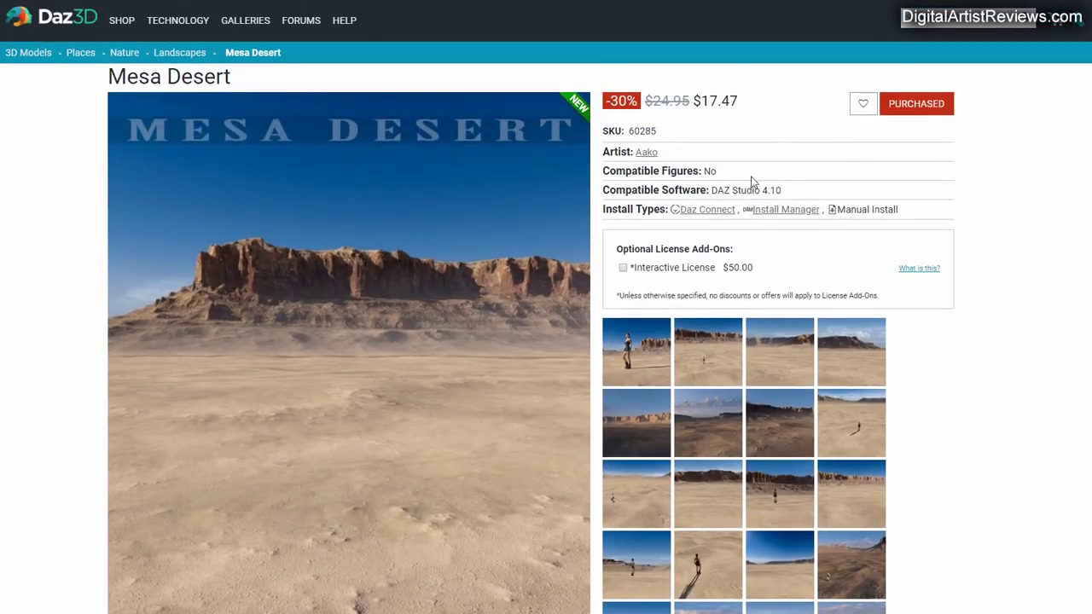
pyautogui.click(647, 153)
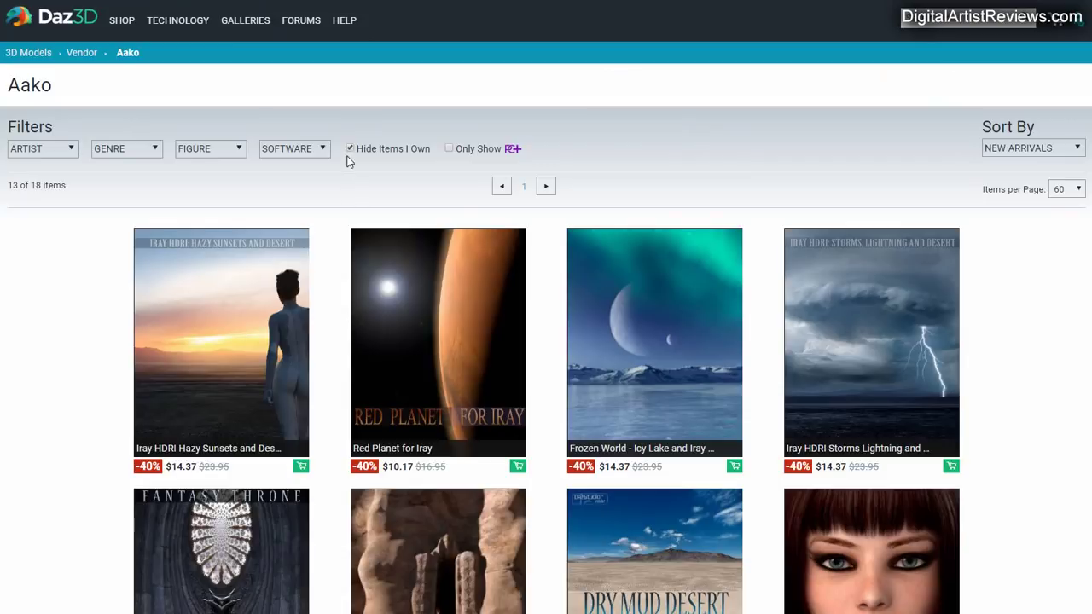
pyautogui.click(349, 149)
# Look through Aako's landscape and environment products and open the original Dry Mud Desert product page.
pyautogui.scroll(-2, 123, 337)
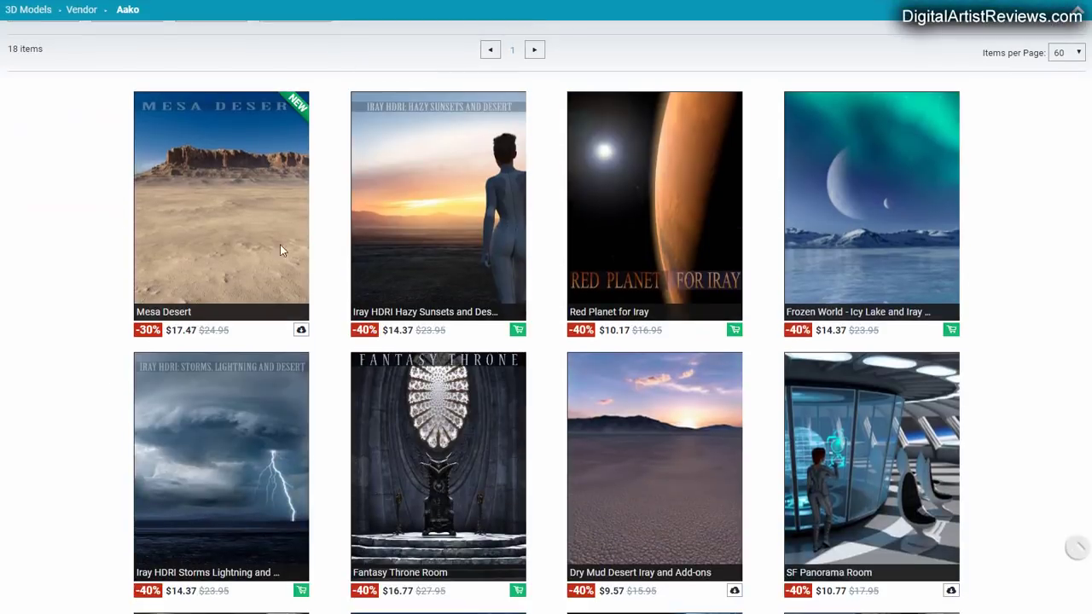
pyautogui.scroll(-2, 53, 383)
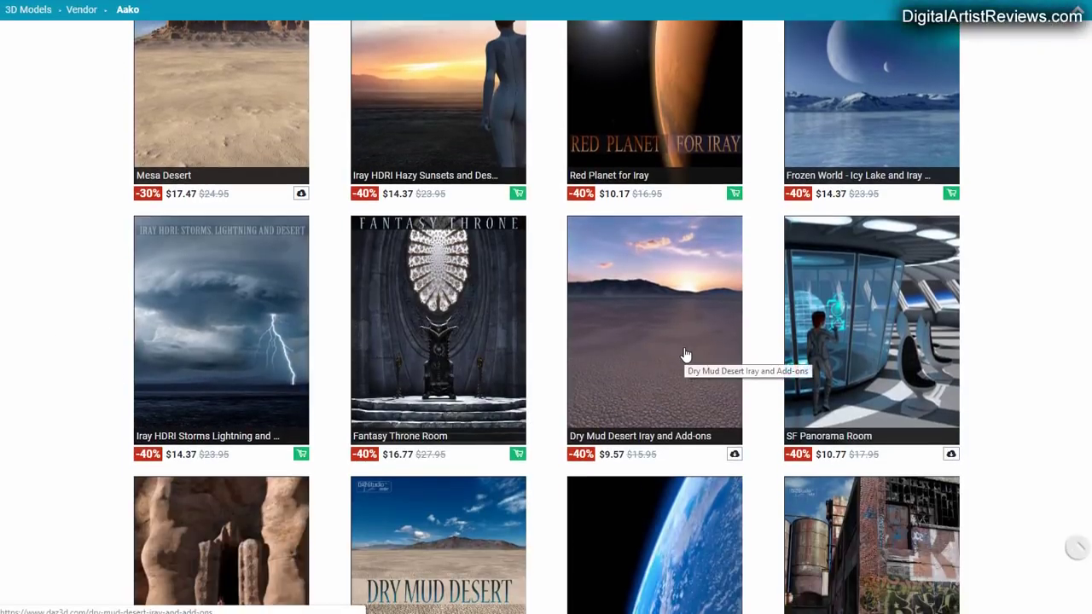
pyautogui.scroll(-3, 683, 356)
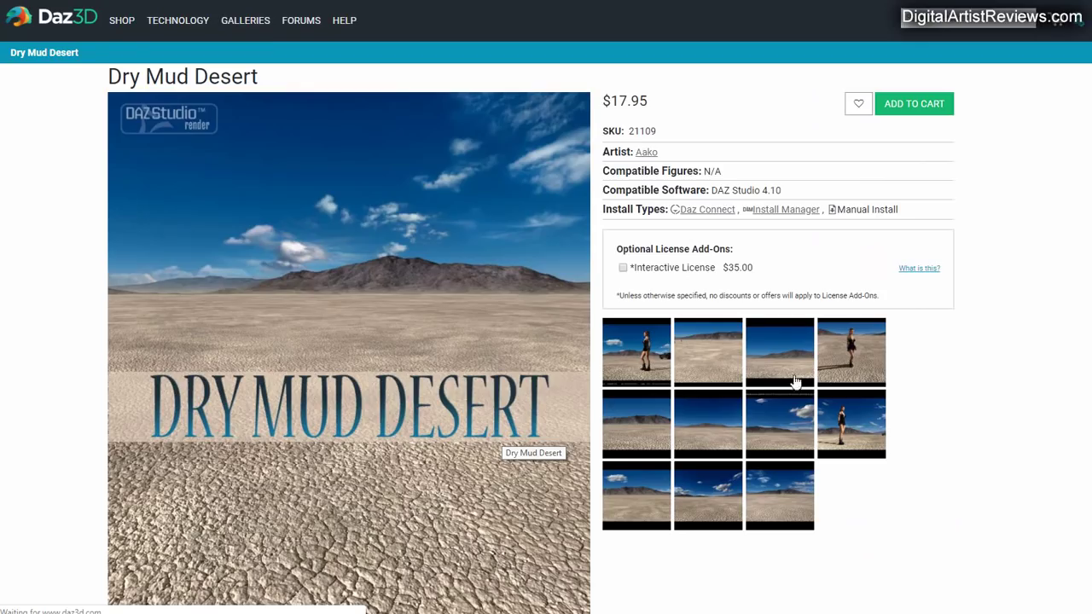
# View several enlarged Dry Mud Desert promo images, then close the image viewer.
pyautogui.scroll(-2, 680, 533)
pyautogui.scroll(1, 674, 431)
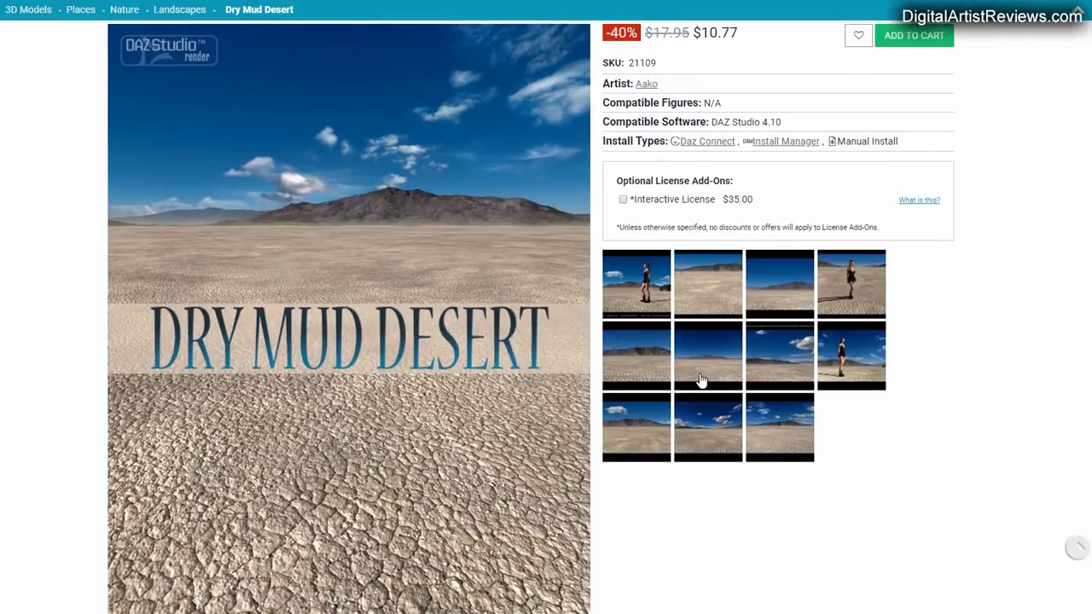
pyautogui.click(701, 375)
pyautogui.click(976, 317)
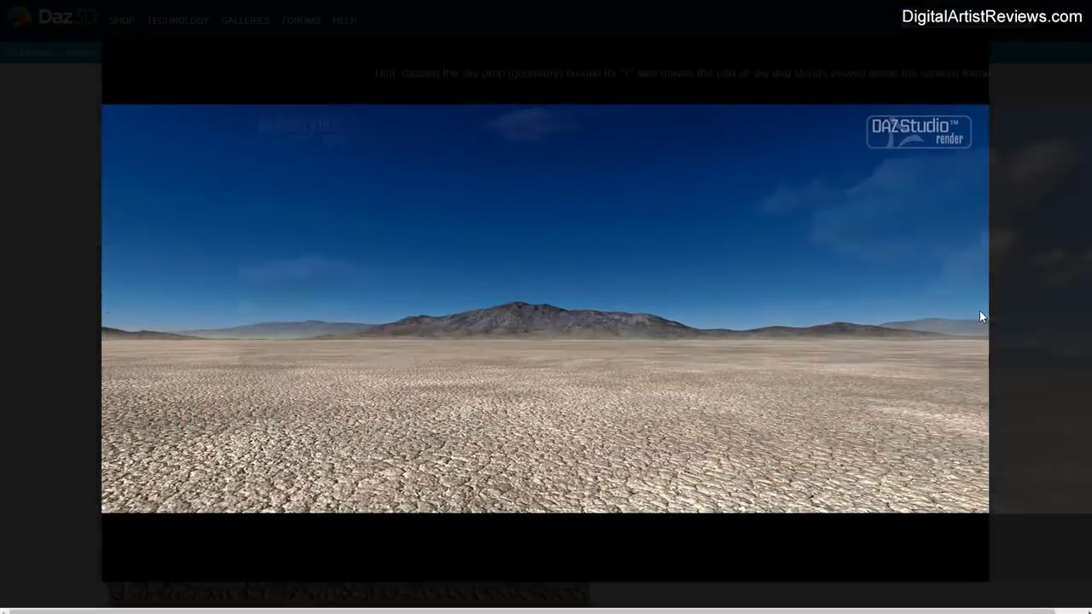
pyautogui.click(977, 319)
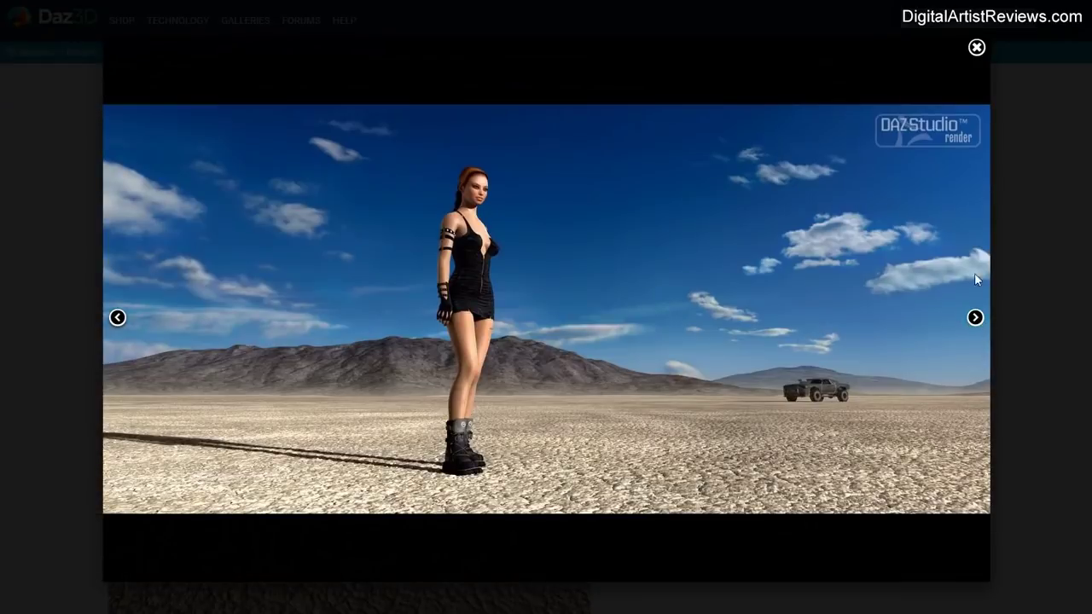
pyautogui.click(977, 47)
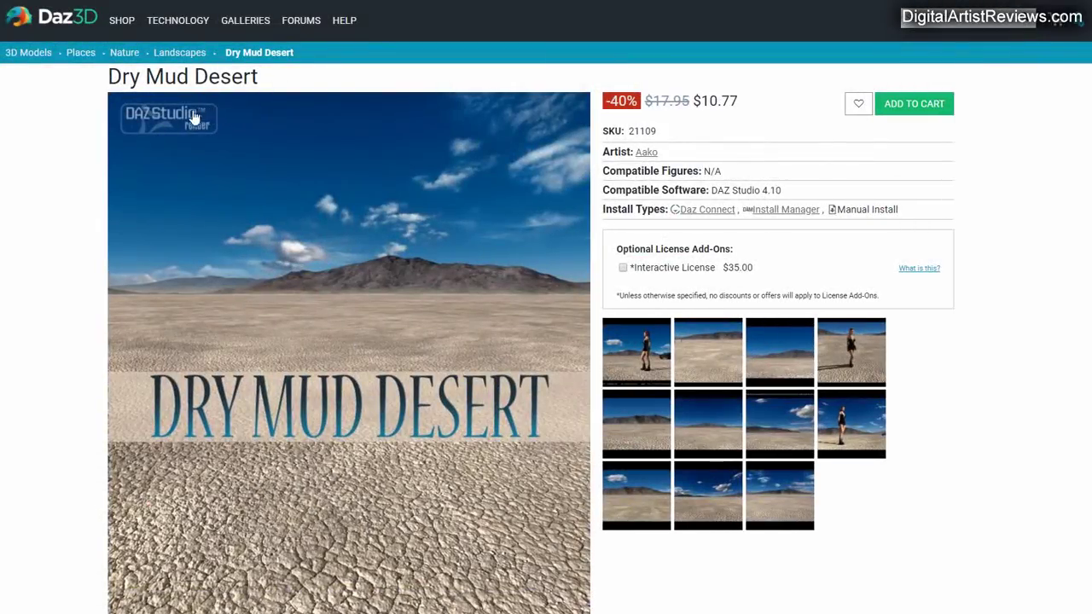
# Return to Aako's catalogue, include owned items again, and reopen the Mesa Desert product page.
pyautogui.click(641, 151)
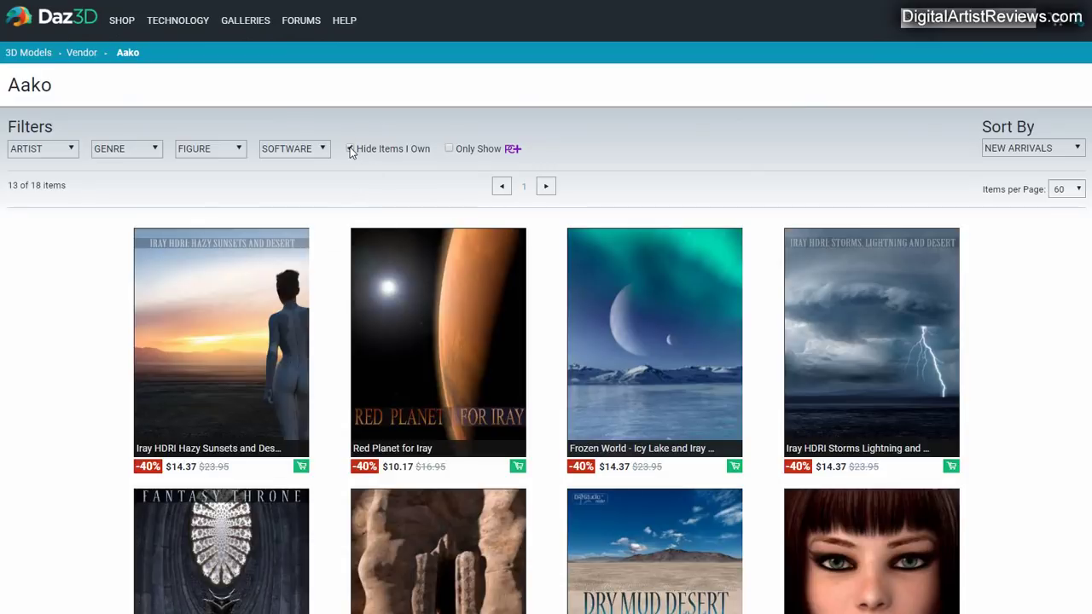
pyautogui.click(350, 148)
pyautogui.click(253, 296)
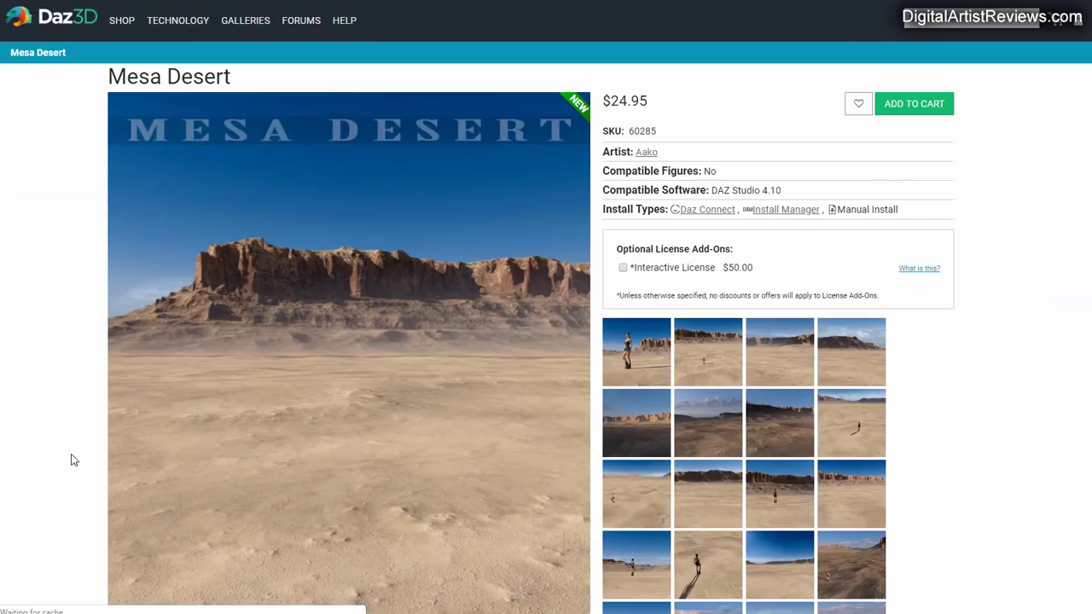
pyautogui.scroll(-2, 375, 579)
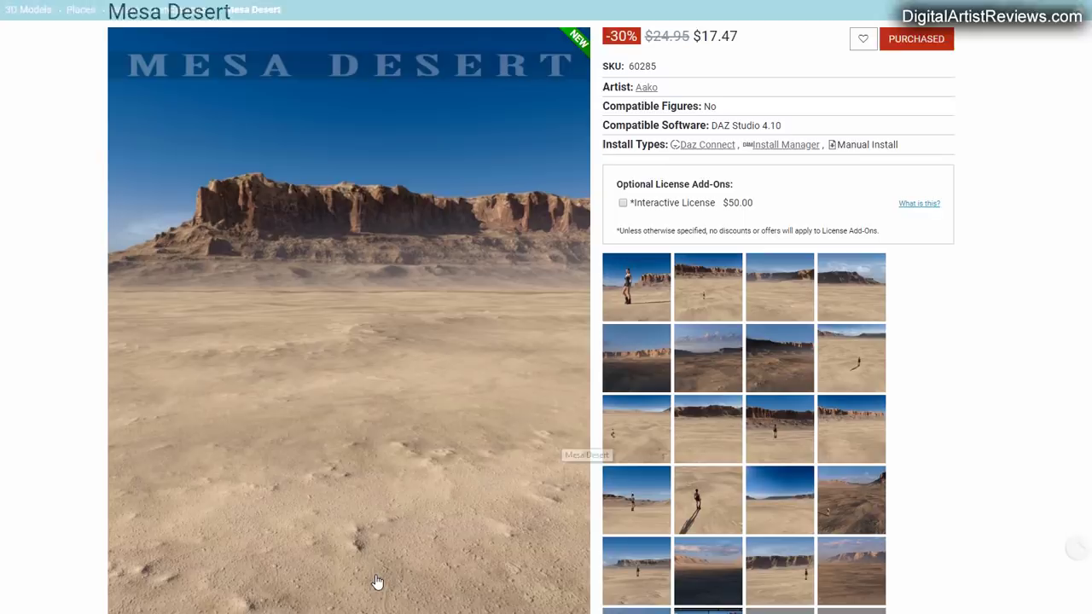
pyautogui.scroll(2, 410, 512)
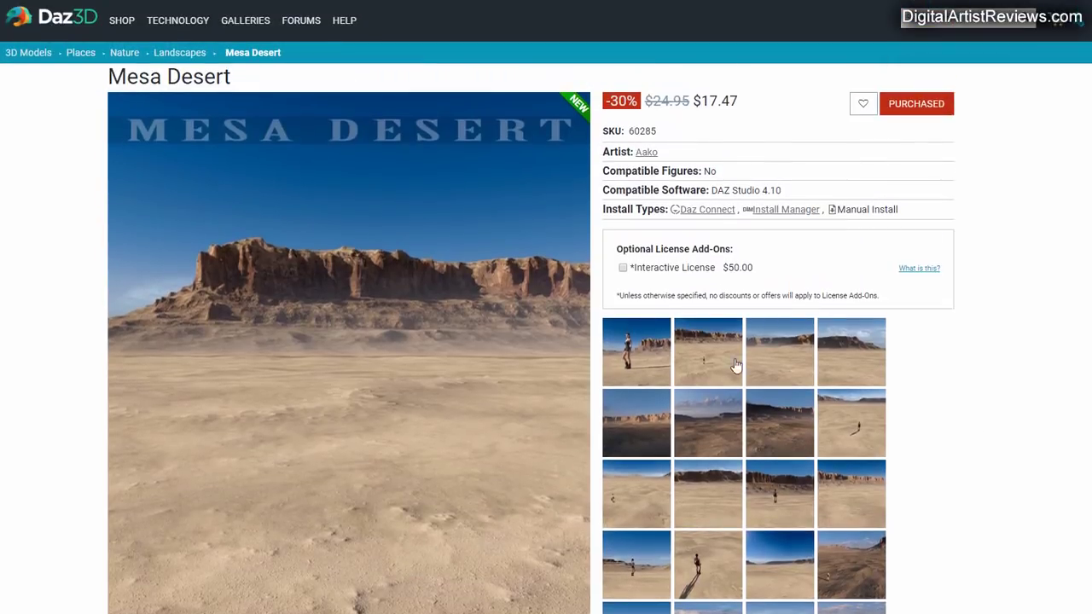
# Examine the enlarged Mesa Desert promo images in sequence from the first, including the lighting variations, dome rotation comparison and untextured terrain renders.
pyautogui.click(646, 362)
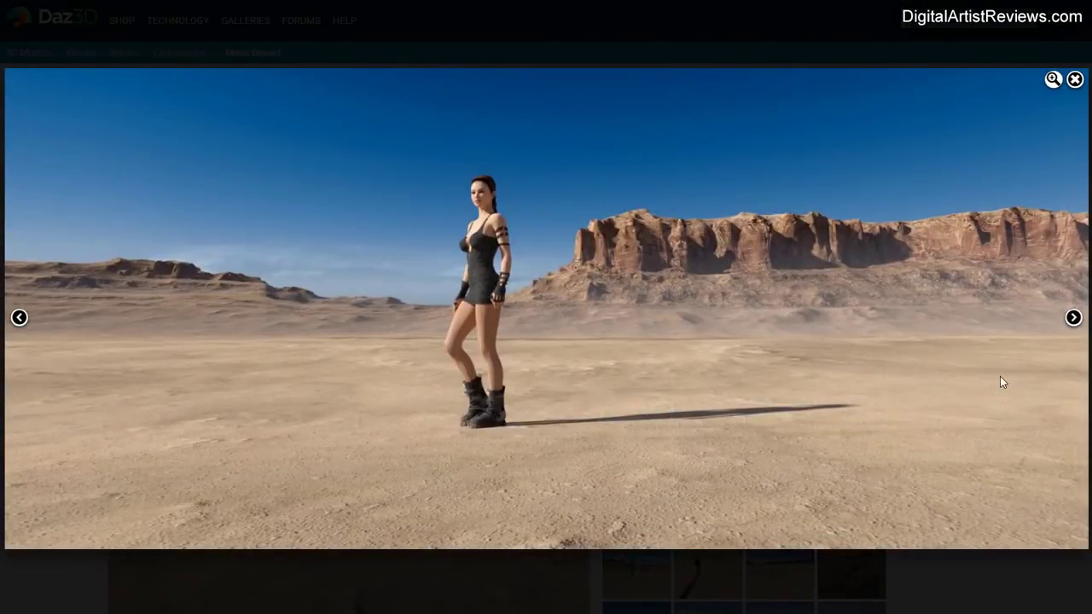
pyautogui.click(1074, 319)
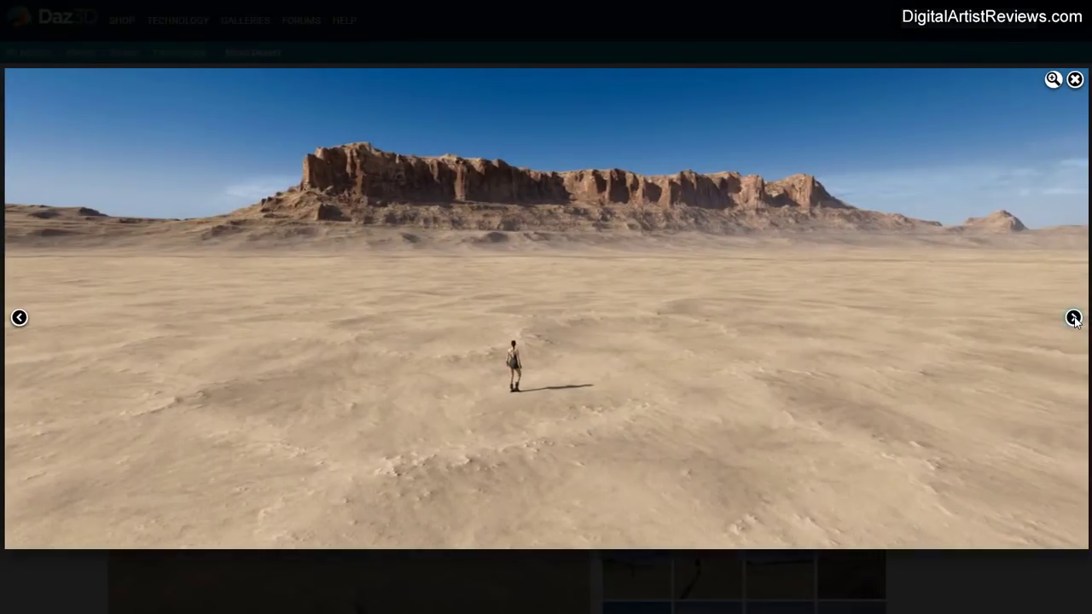
pyautogui.click(1074, 318)
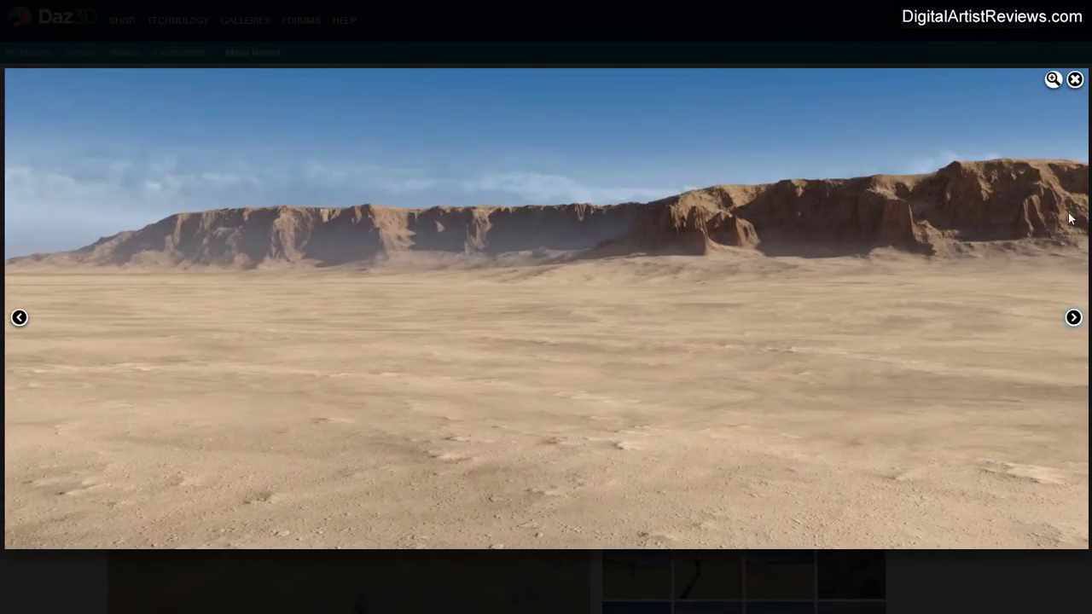
pyautogui.click(1074, 319)
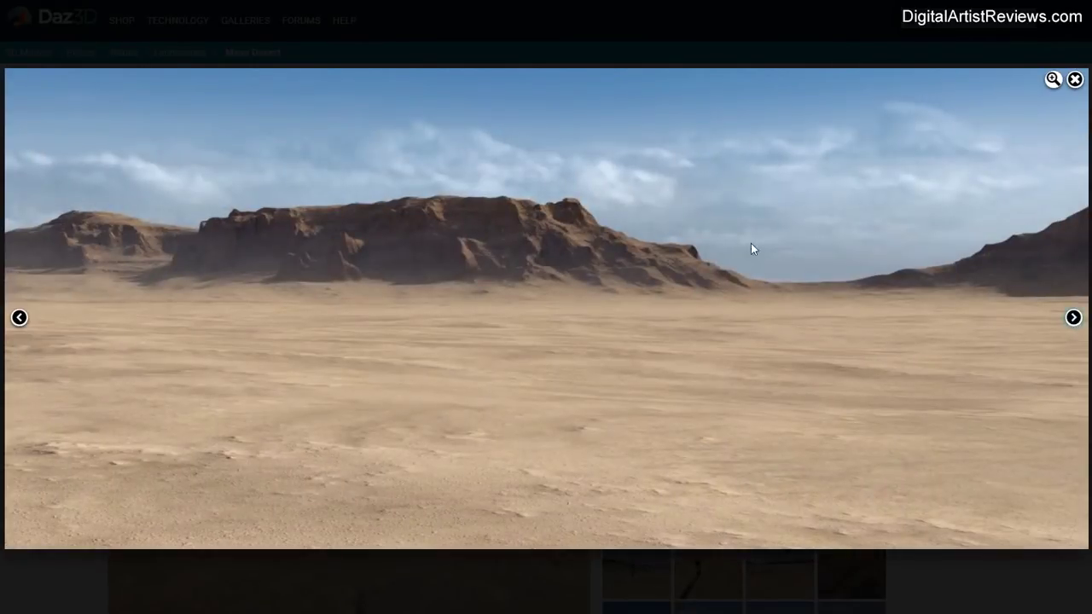
pyautogui.click(1074, 318)
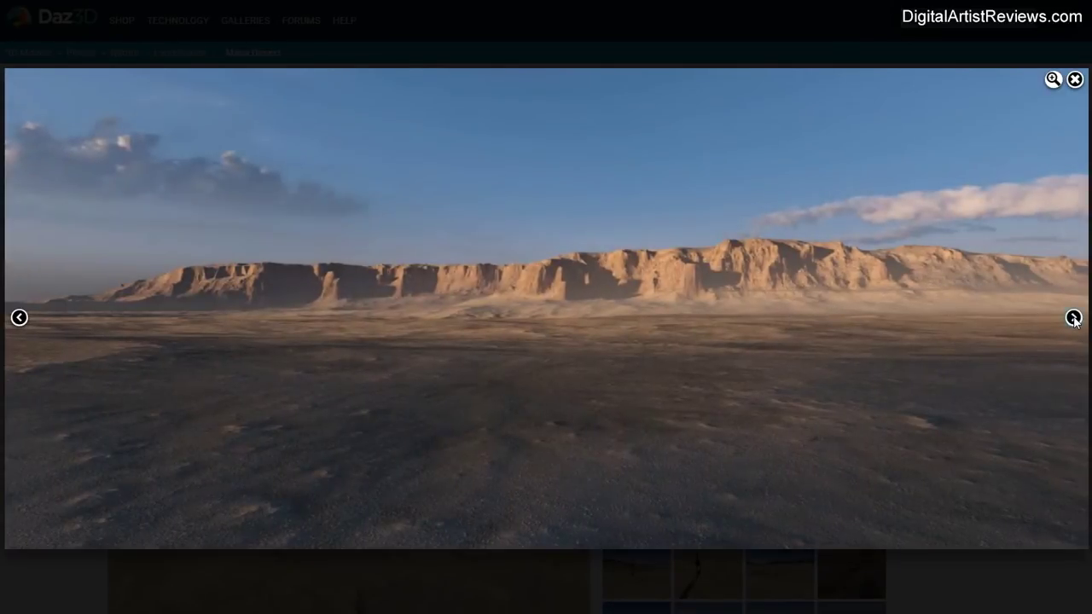
pyautogui.click(1074, 318)
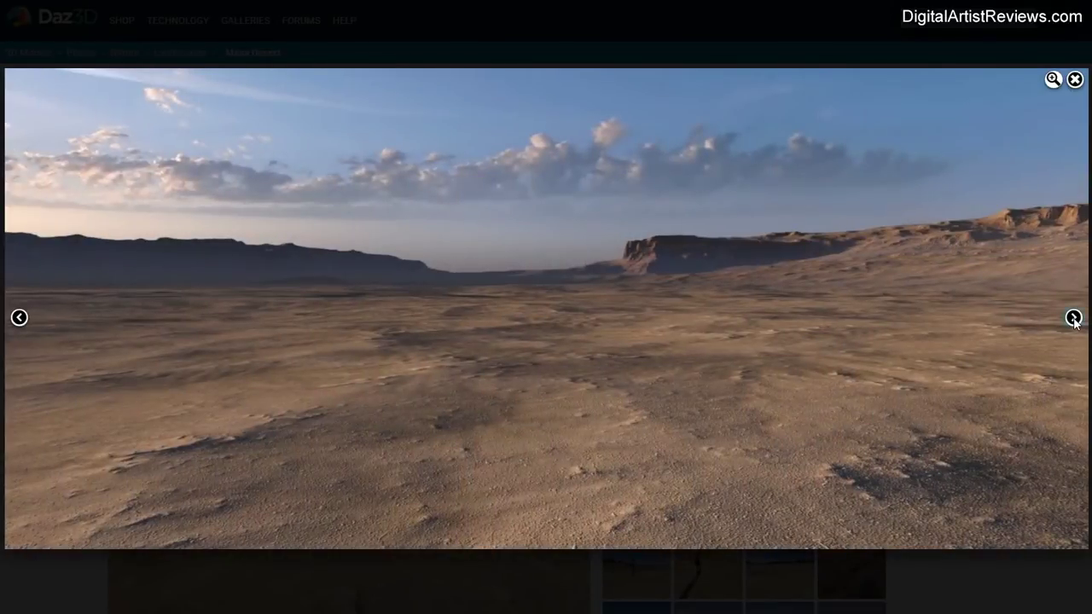
pyautogui.click(1074, 318)
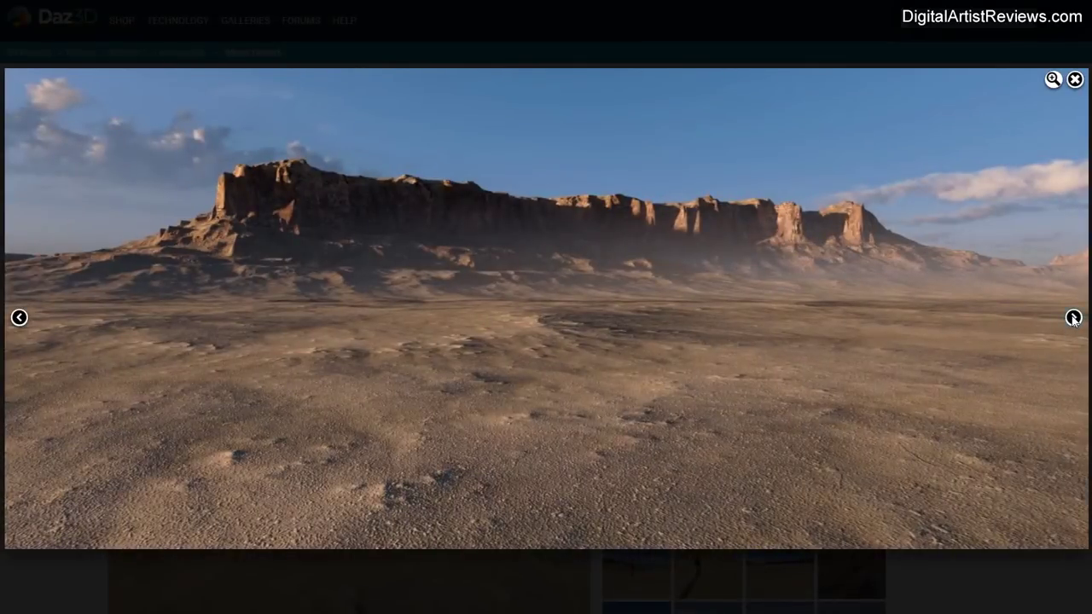
pyautogui.click(1073, 317)
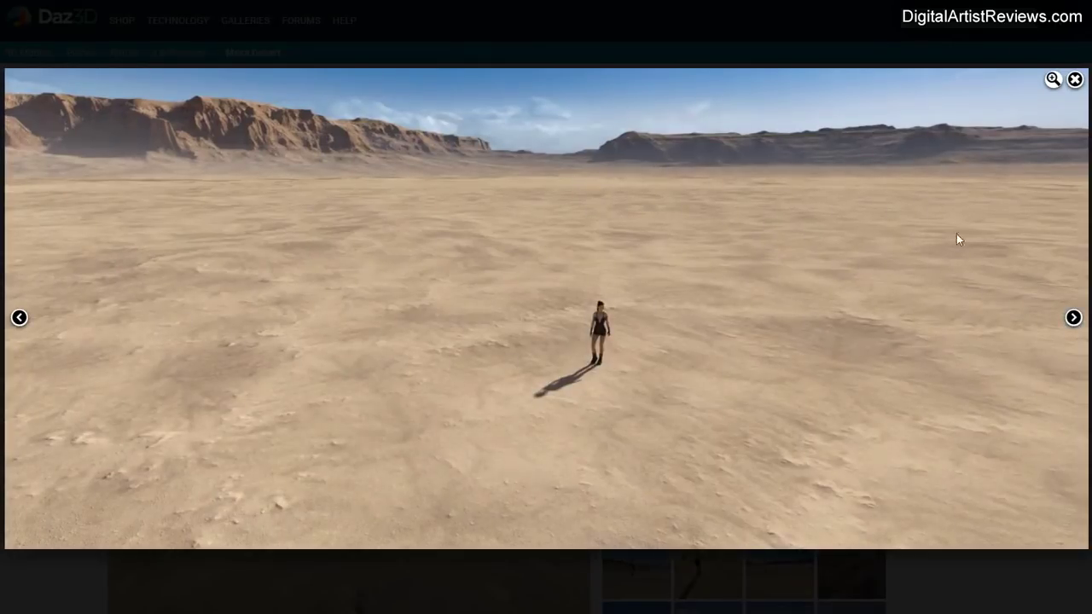
pyautogui.click(1073, 317)
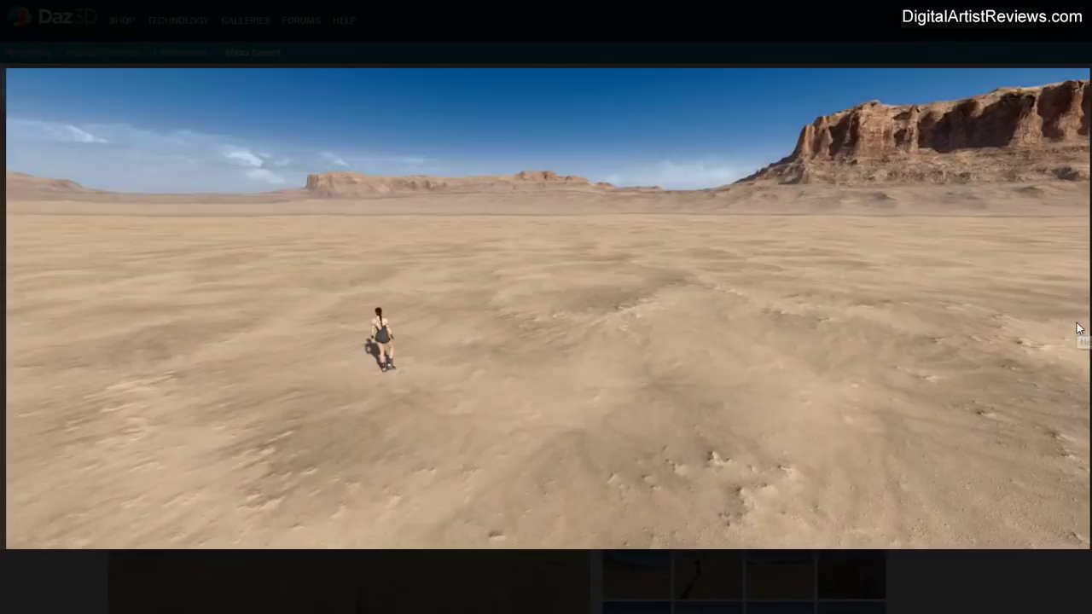
pyautogui.click(1073, 317)
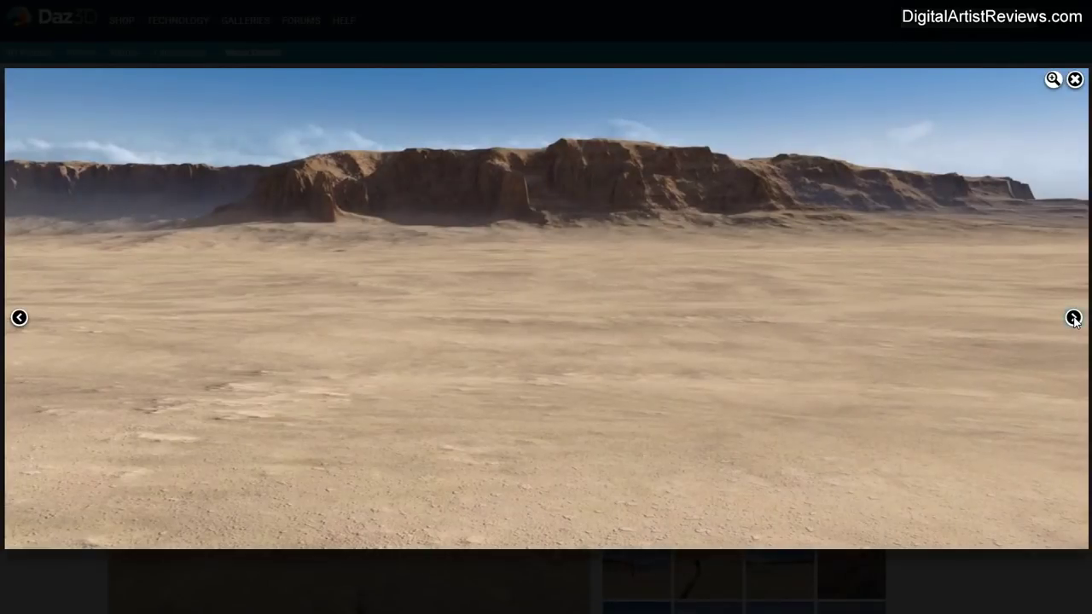
pyautogui.click(1073, 317)
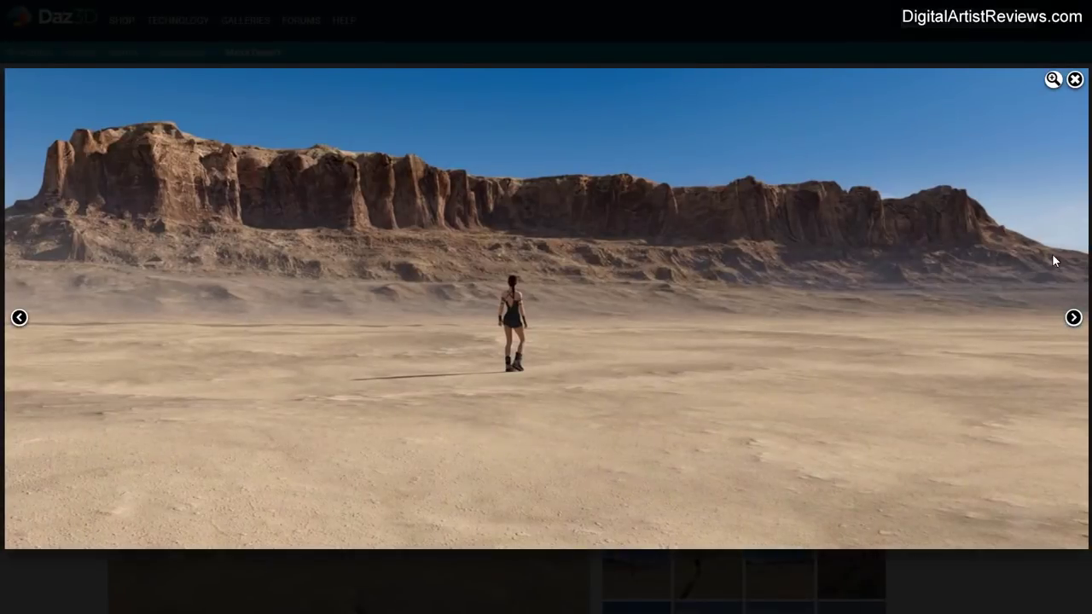
pyautogui.click(1073, 317)
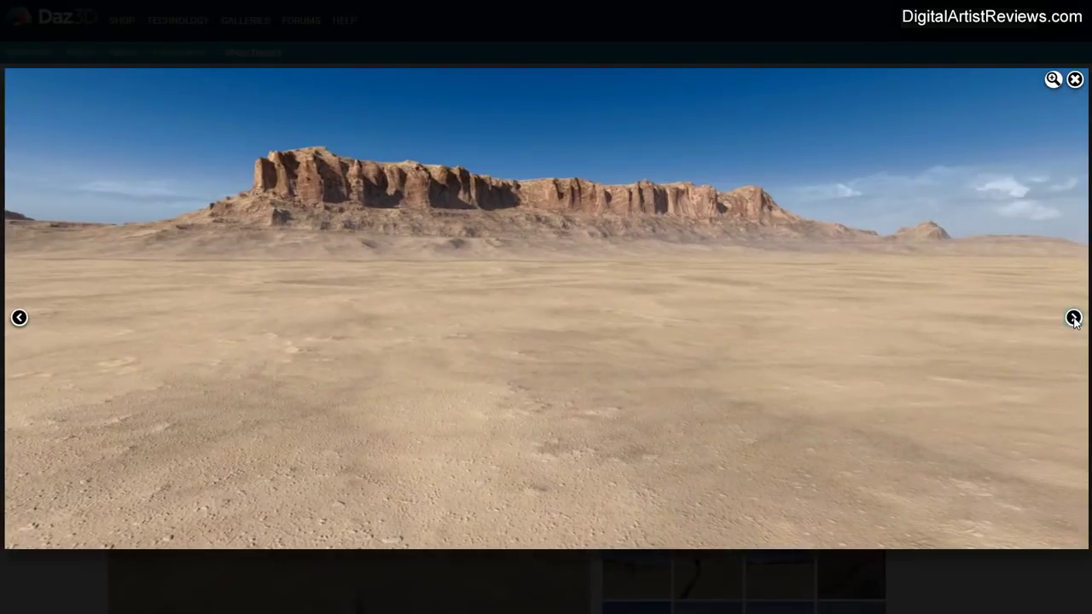
pyautogui.click(1073, 317)
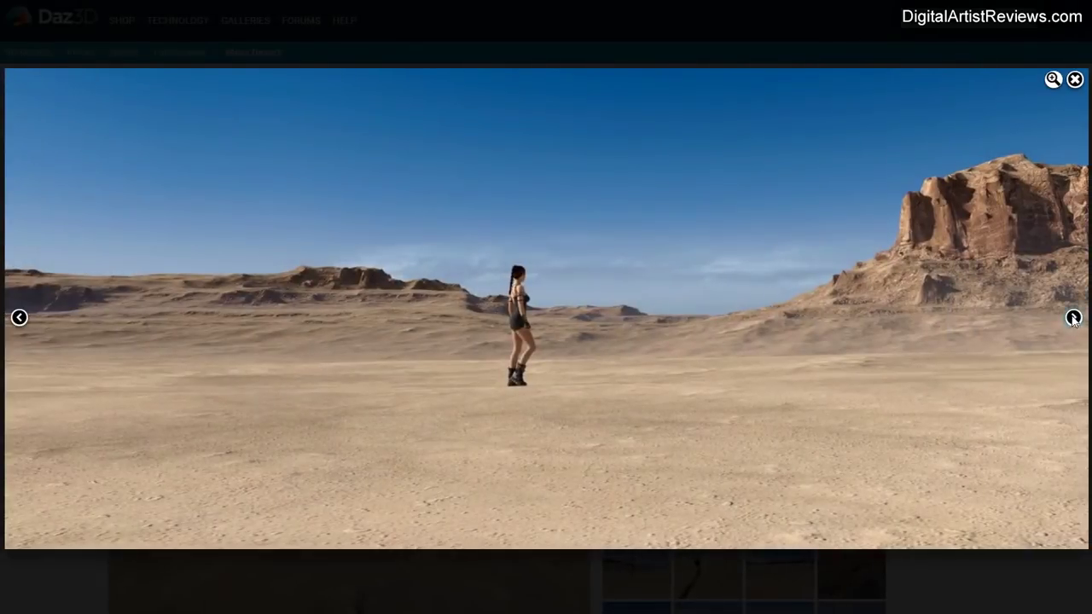
pyautogui.click(1074, 317)
pyautogui.click(1053, 332)
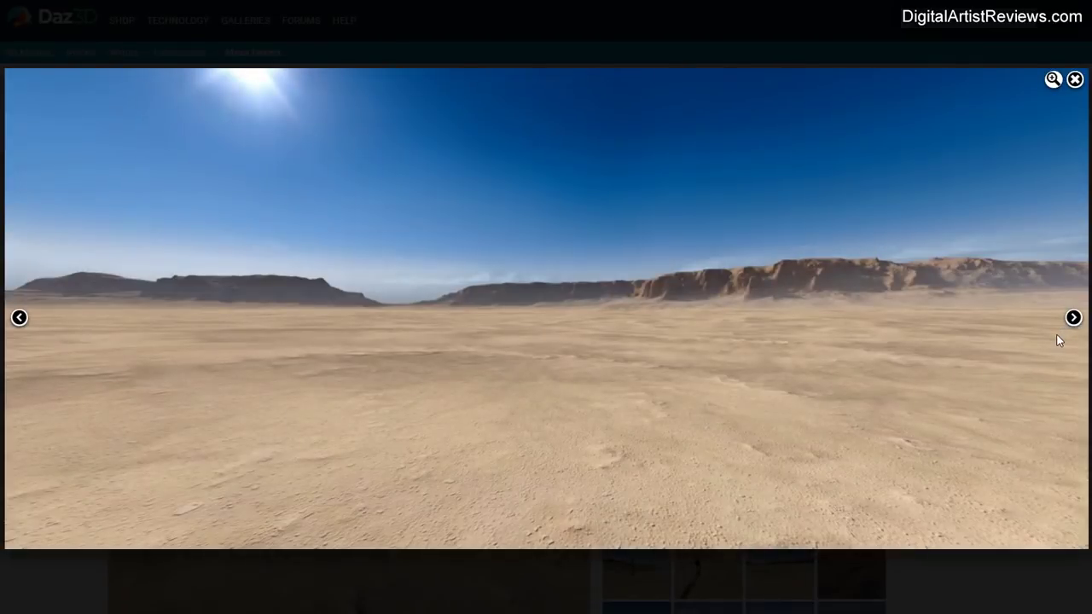
pyautogui.click(1073, 317)
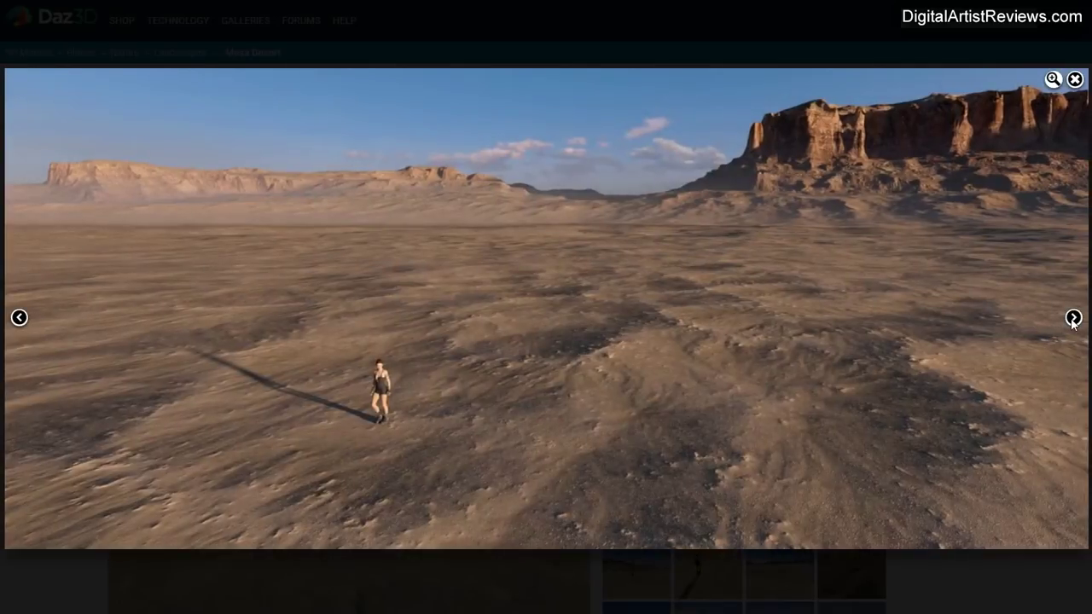
pyautogui.click(1073, 319)
pyautogui.click(1072, 320)
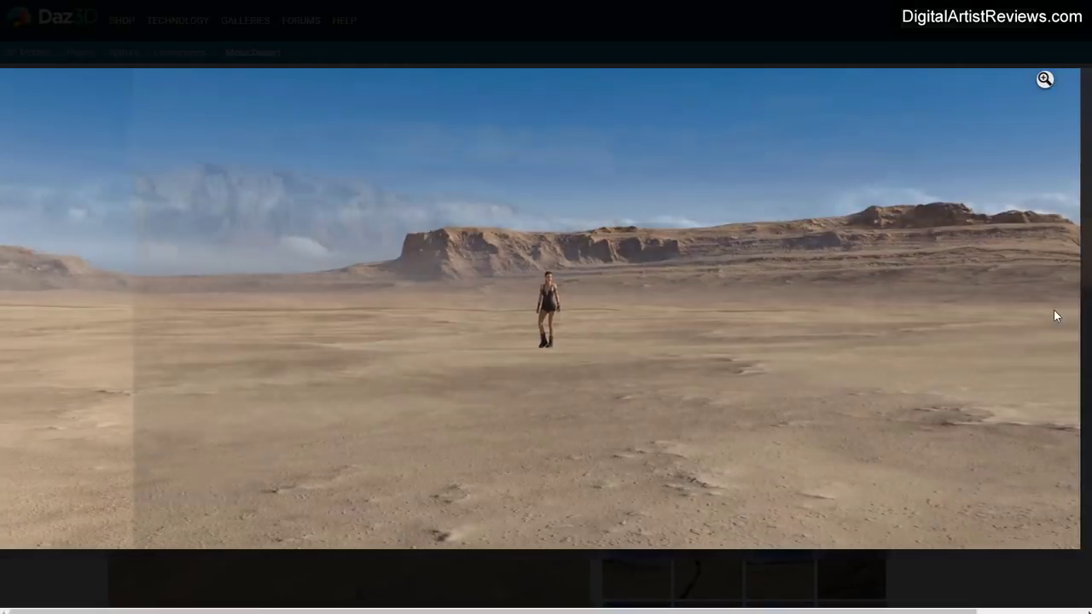
pyautogui.click(1073, 318)
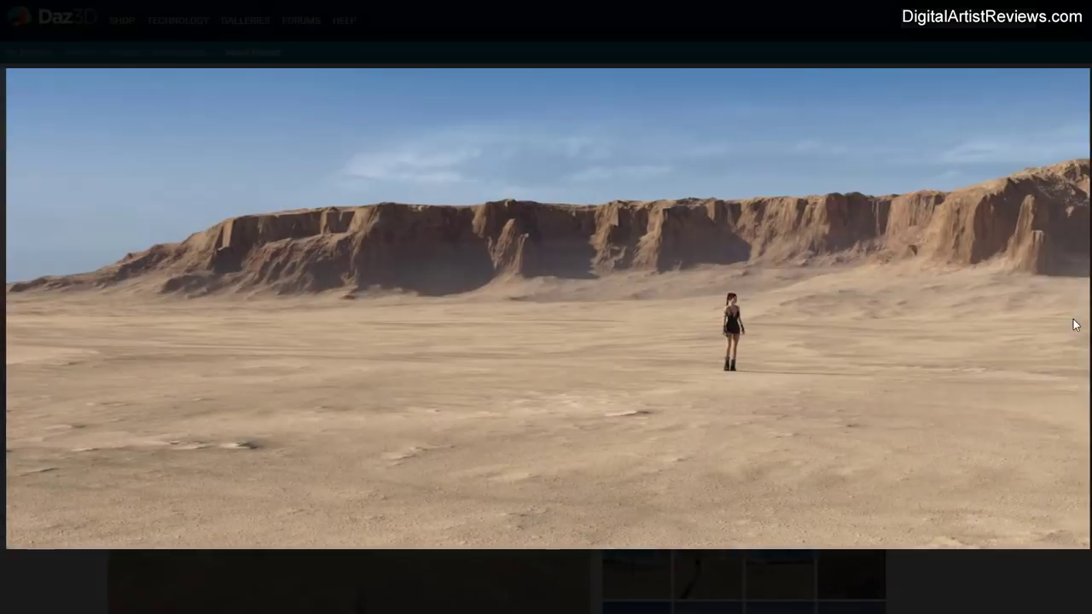
pyautogui.click(1068, 318)
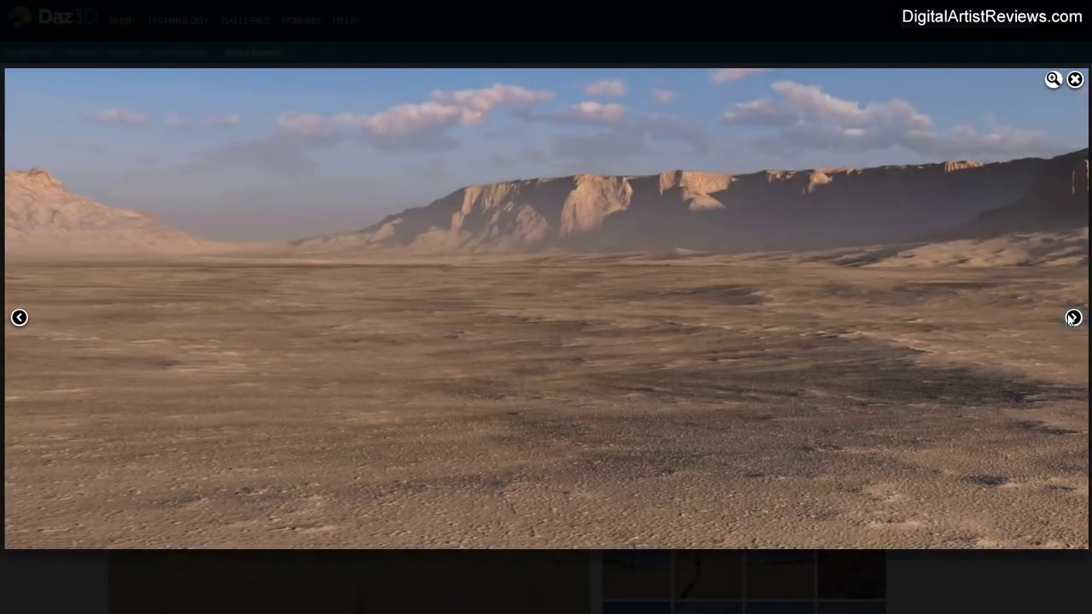
pyautogui.click(1071, 318)
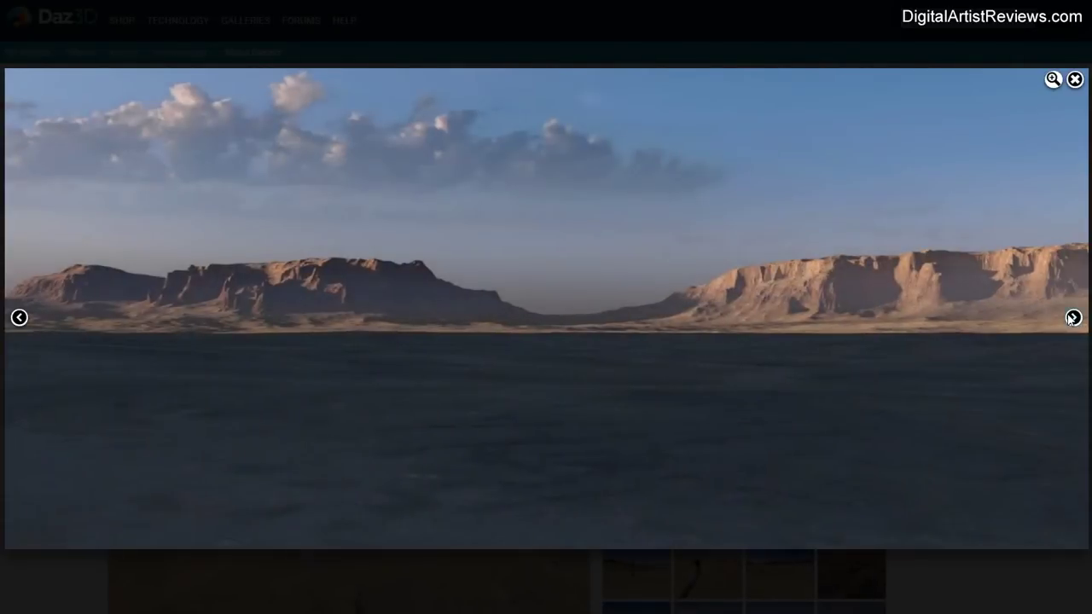
pyautogui.click(1073, 318)
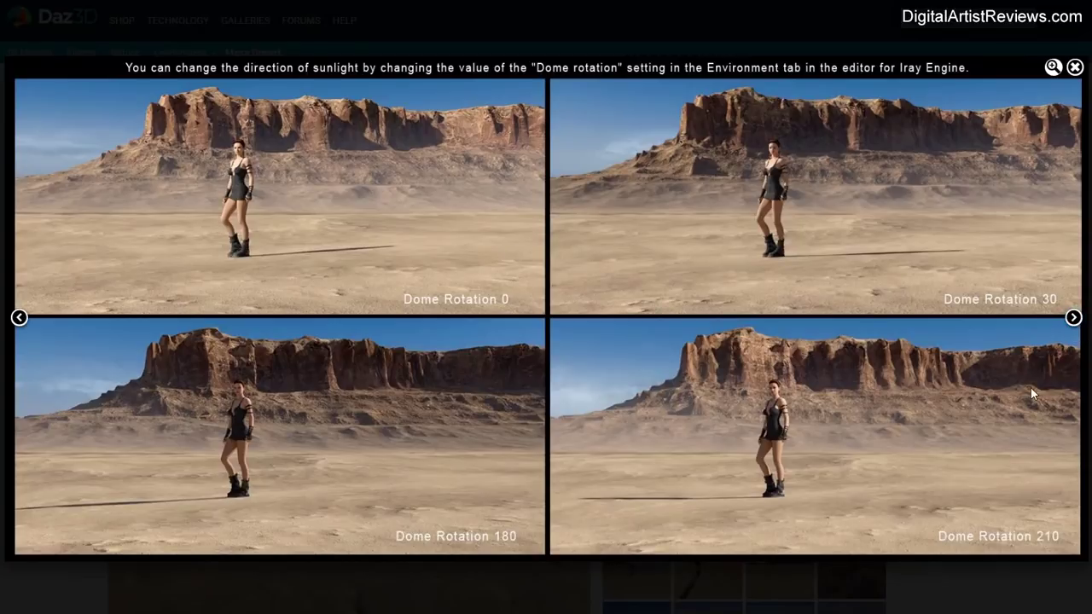
pyautogui.click(1074, 318)
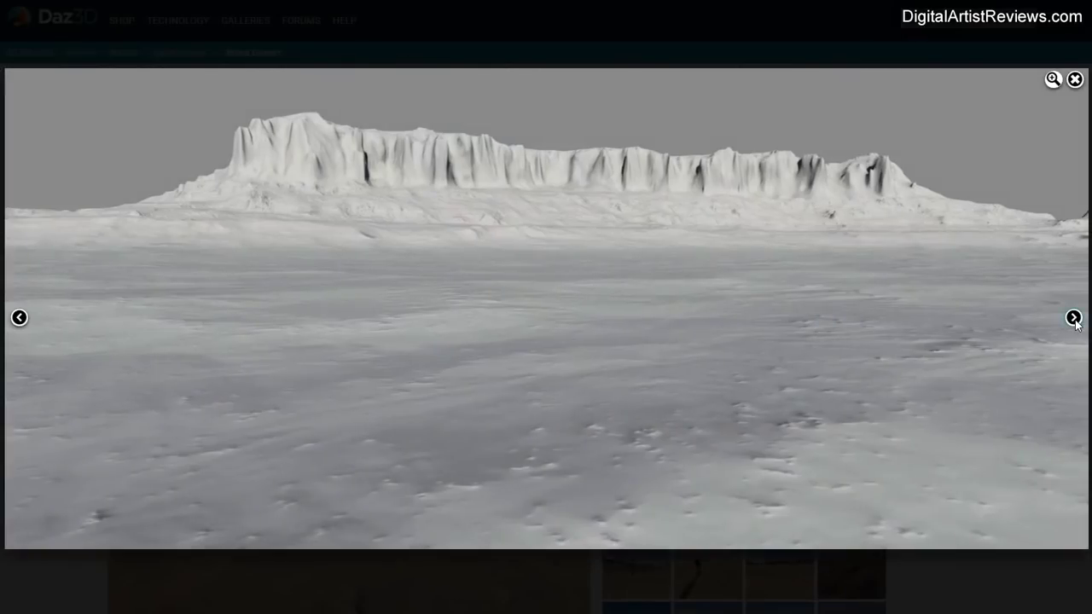
pyautogui.click(1074, 318)
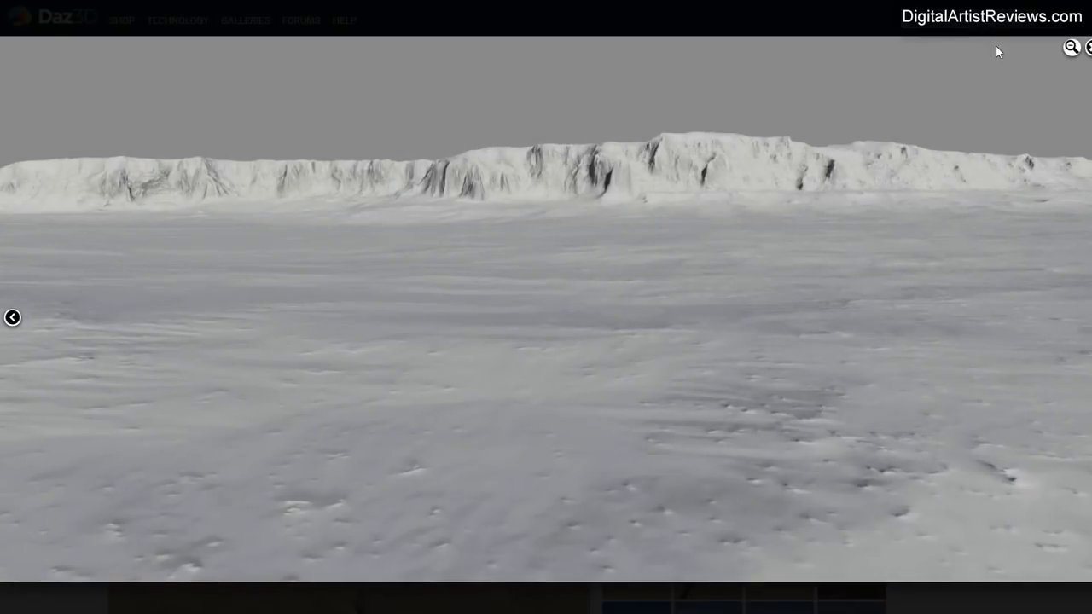
# Leave the enlarged promo images, switch to DAZ Studio and load the Mesa Desert Preload scene.
pyautogui.click(1089, 50)
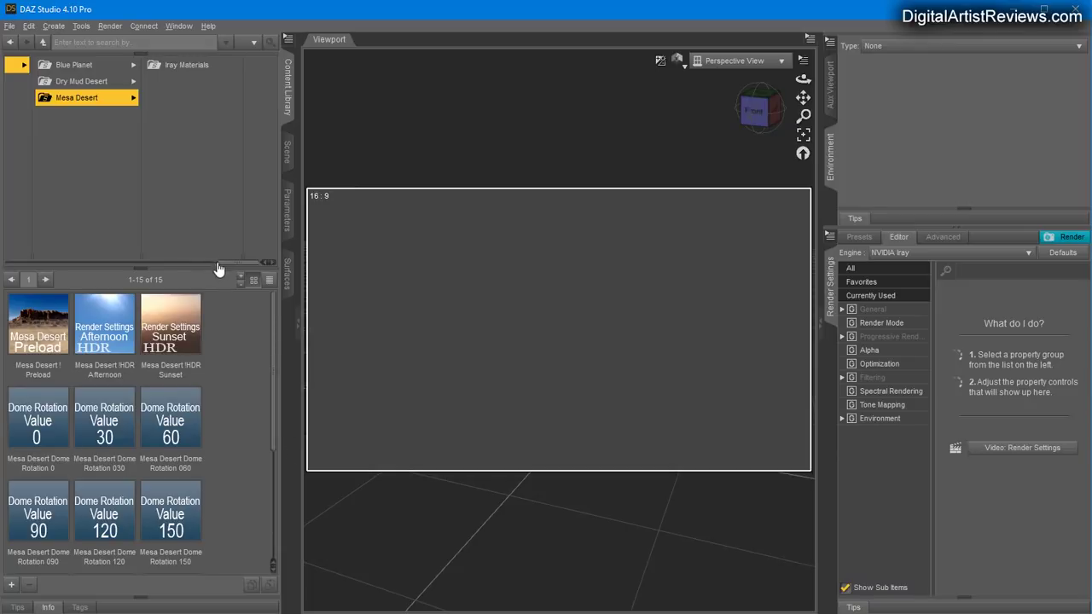
pyautogui.moveTo(229, 264)
pyautogui.mouseDown()
pyautogui.moveTo(45, 256)
pyautogui.moveTo(226, 263)
pyautogui.mouseUp()
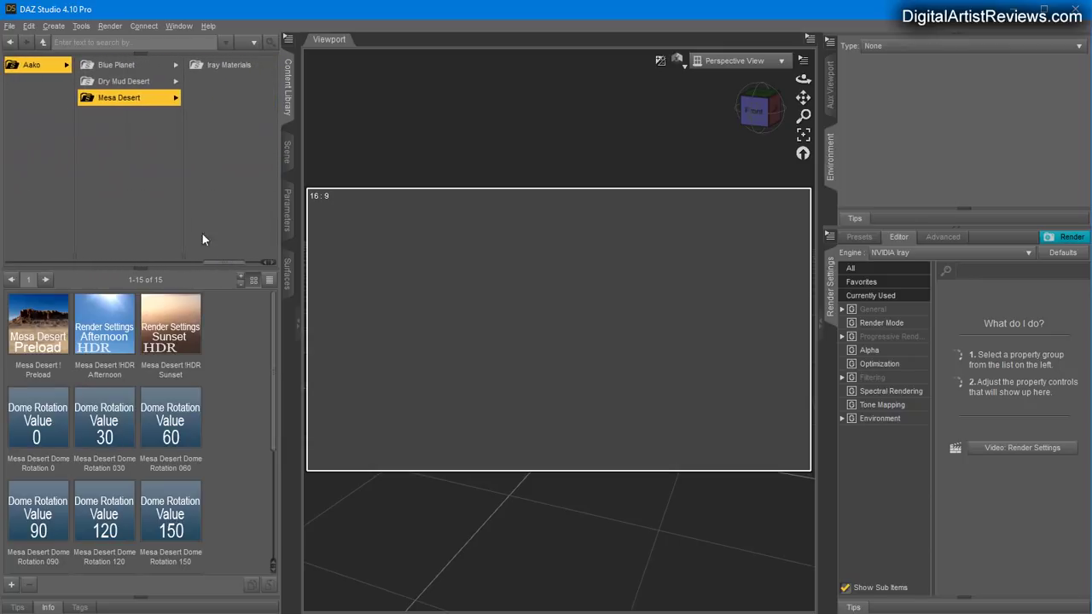
pyautogui.doubleClick(42, 341)
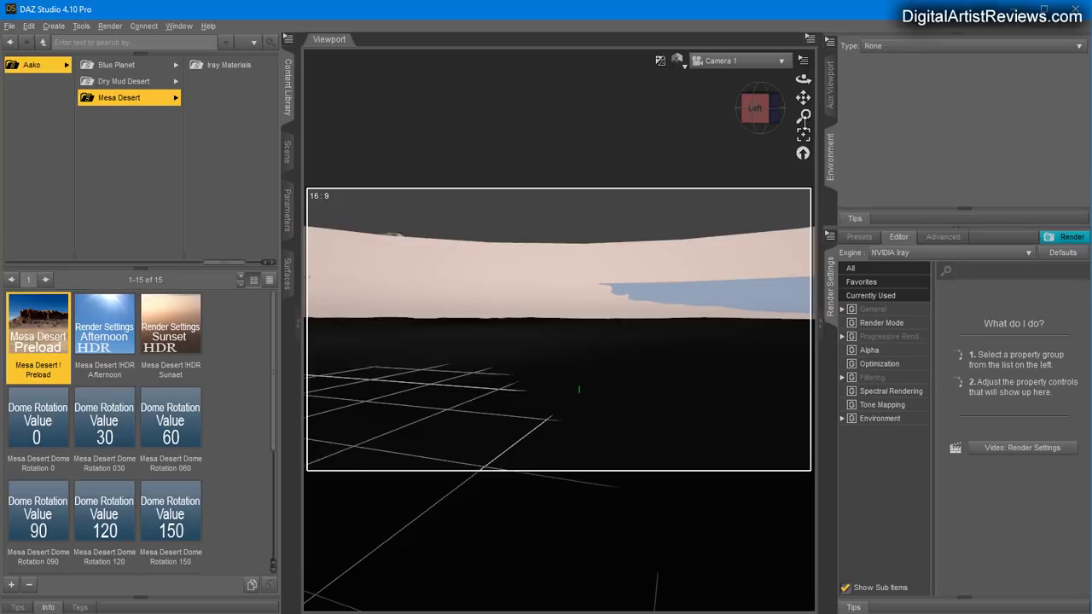
pyautogui.moveTo(803, 116); pyautogui.dragTo(803, 162)
pyautogui.moveTo(804, 98); pyautogui.dragTo(804, 119)
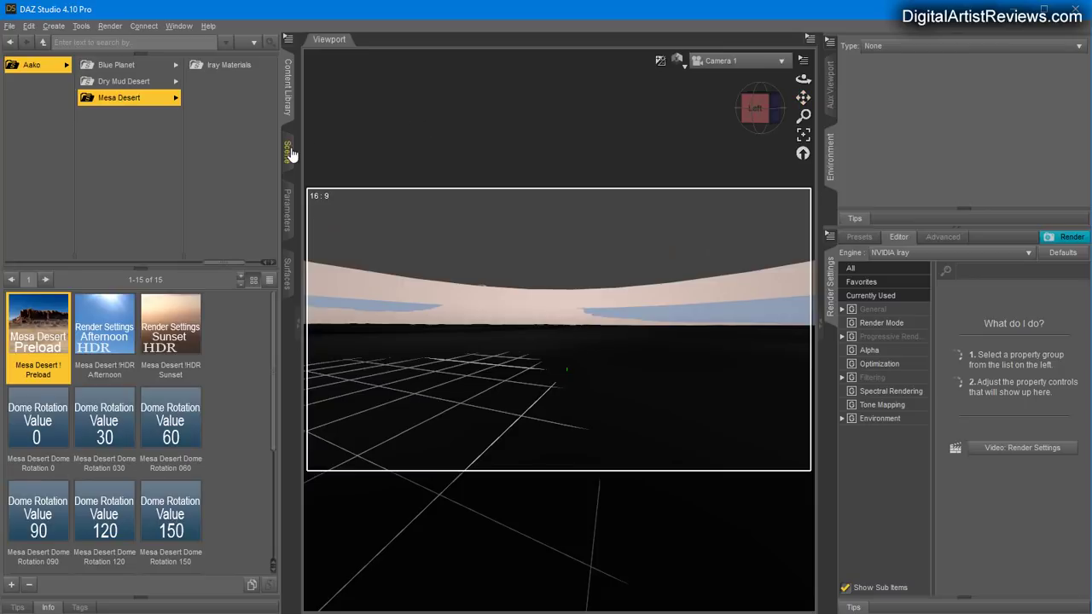
# Set the Headlamp Mode of Camera 1 to Off.
pyautogui.click(289, 153)
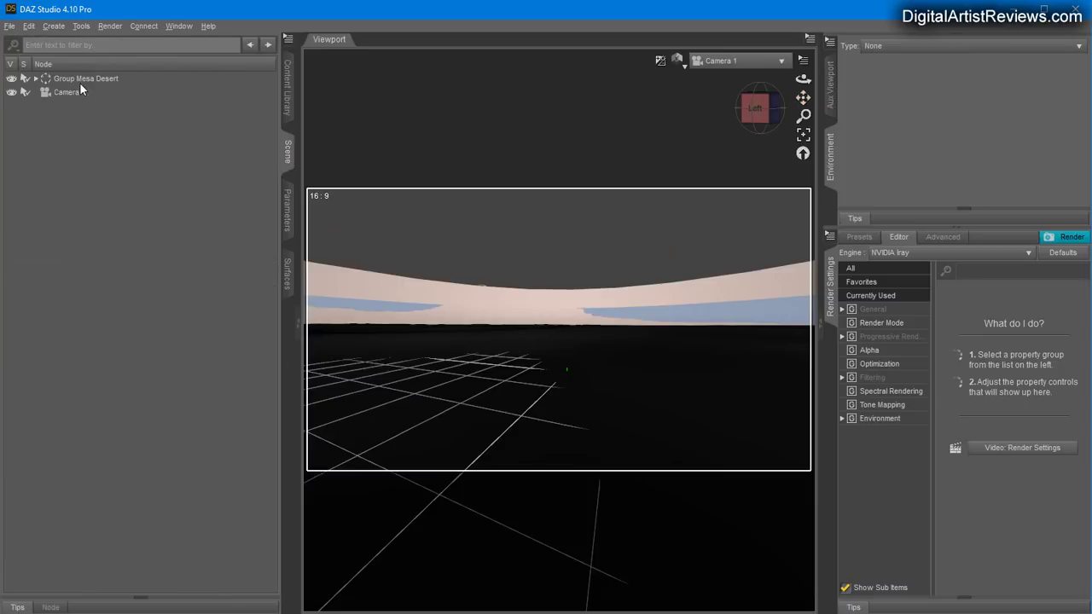
pyautogui.click(68, 94)
pyautogui.click(287, 203)
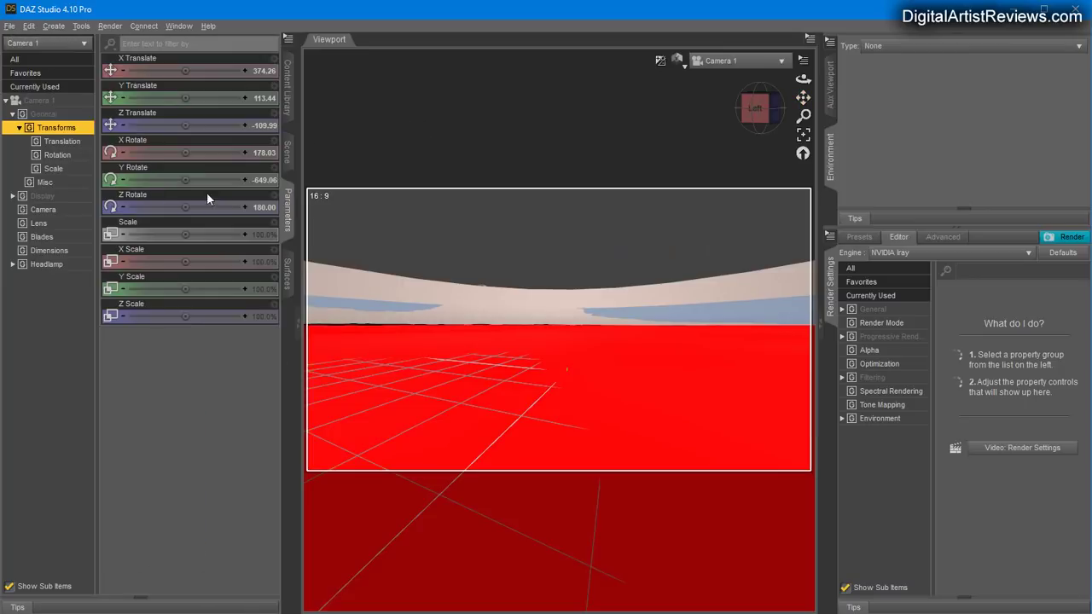
pyautogui.click(51, 264)
pyautogui.click(175, 72)
pyautogui.click(138, 113)
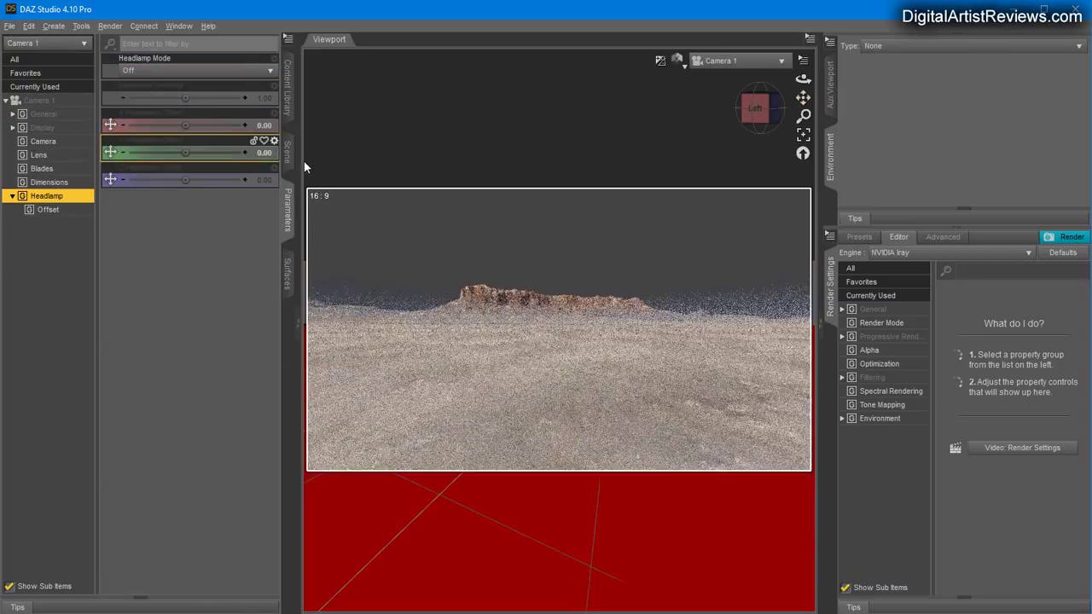
# Apply the Mesa Desert HDR Sunset render settings and review the environment map and dome options in the render settings.
pyautogui.click(289, 154)
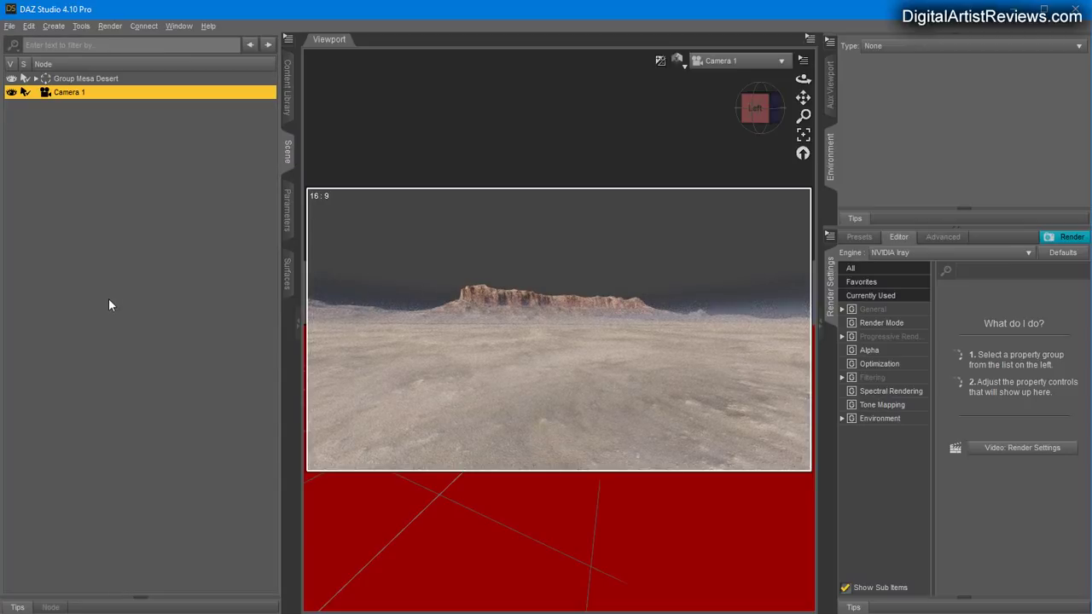
pyautogui.click(287, 95)
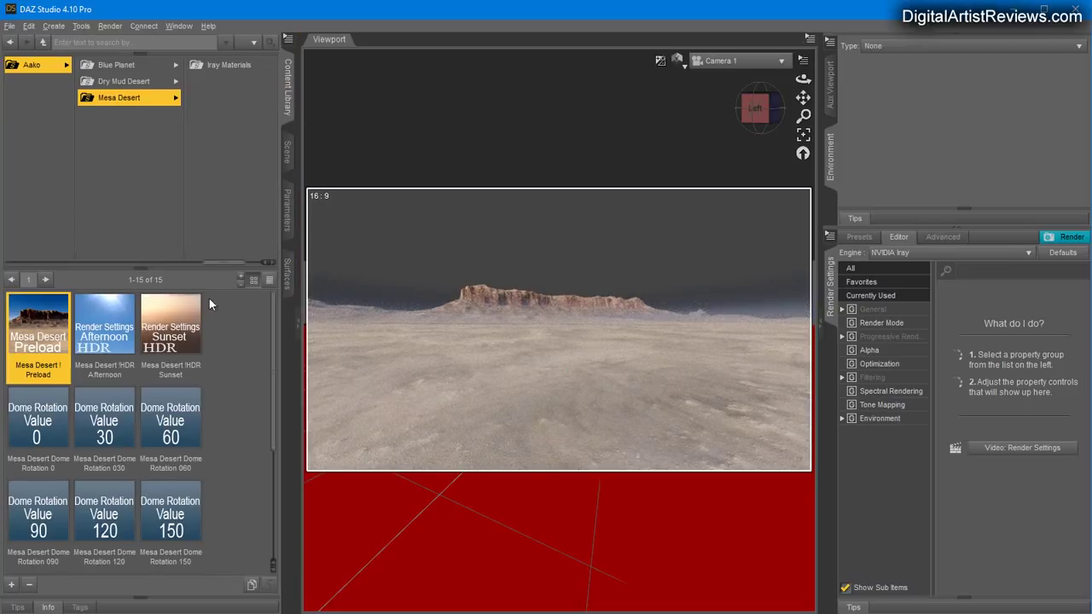
pyautogui.doubleClick(157, 343)
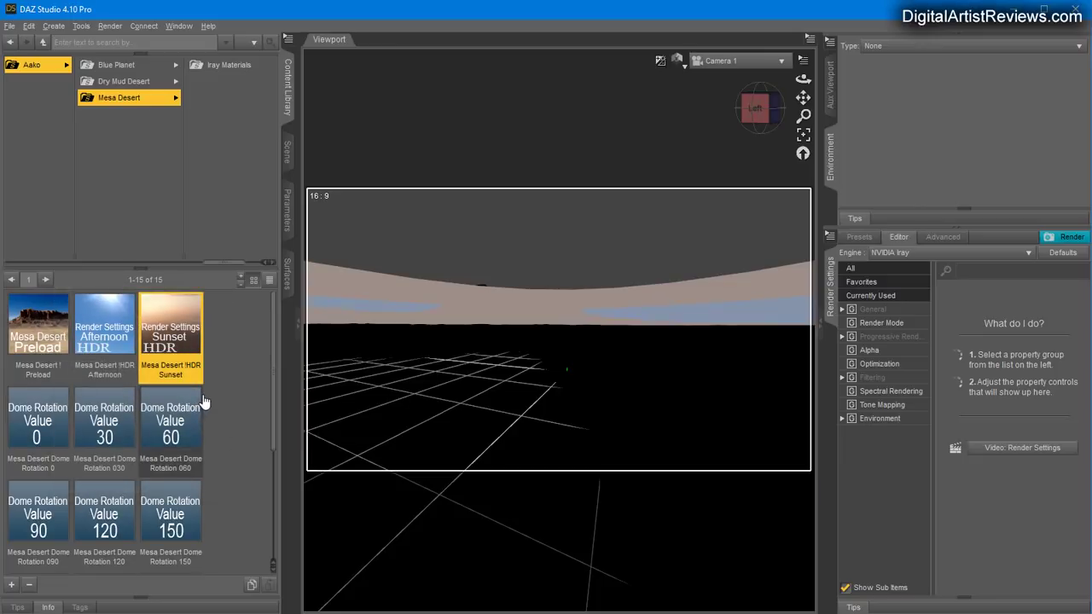
pyautogui.moveTo(203, 399)
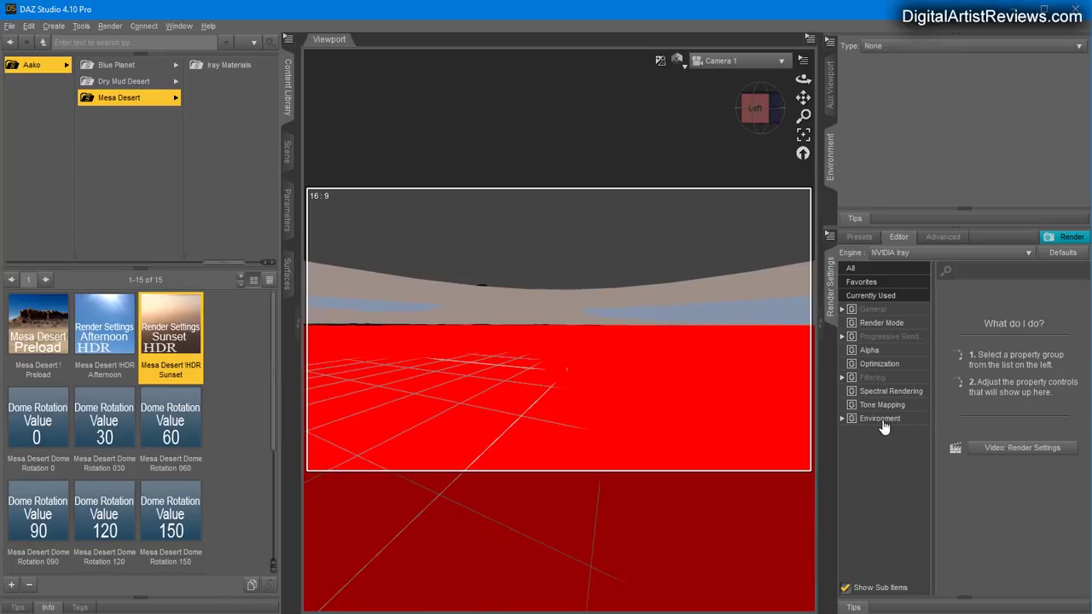
pyautogui.click(880, 419)
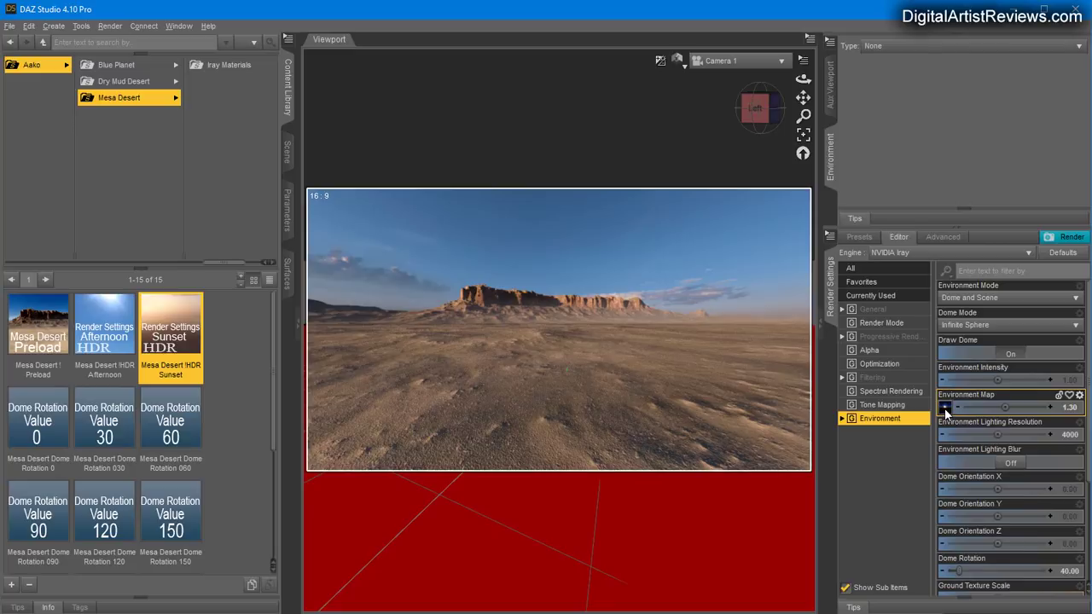
pyautogui.moveTo(944, 408)
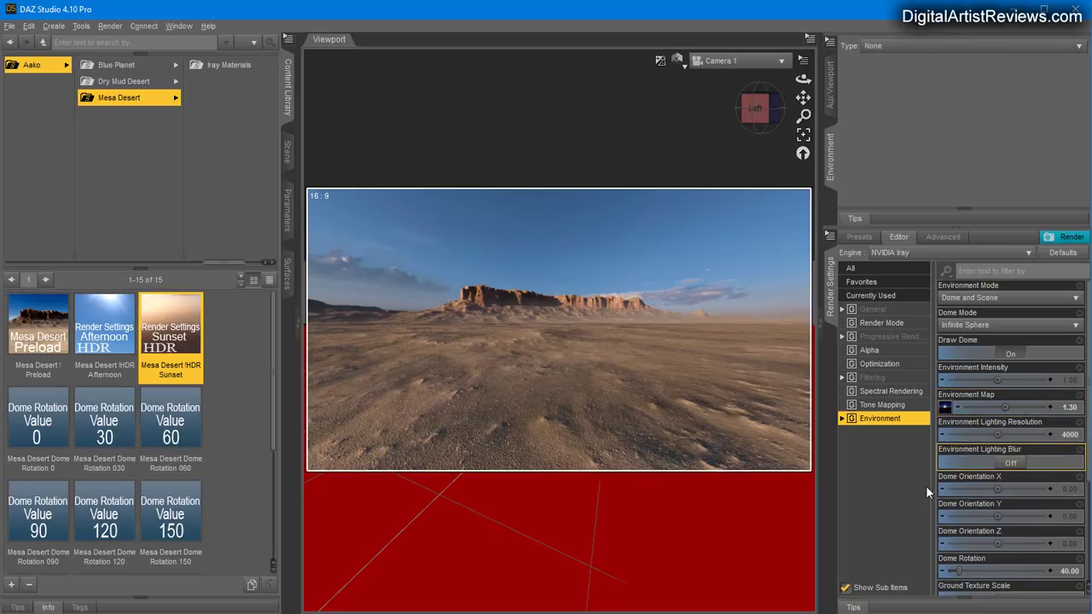
pyautogui.scroll(-3, 1005, 486)
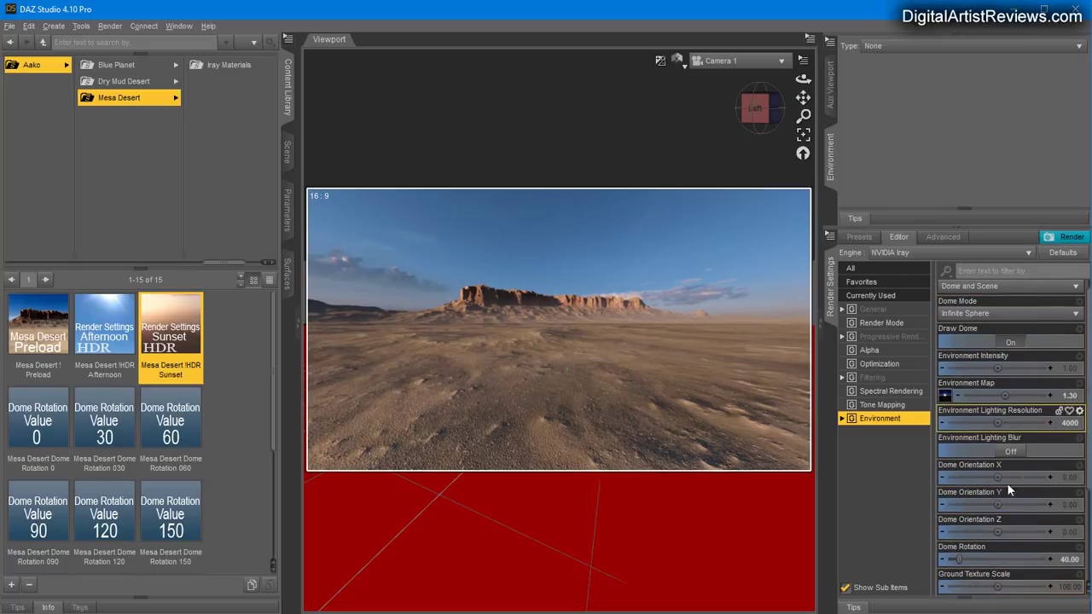
pyautogui.scroll(3, 1000, 493)
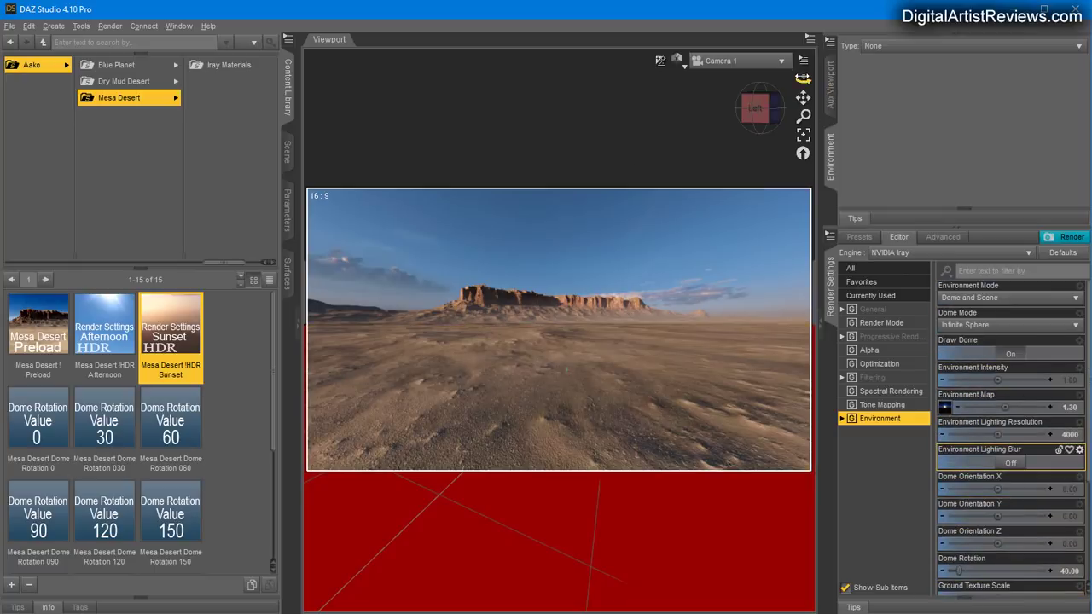
# Examine the sunset desert scene from several camera directions and heights, including the mesas, the sun and the ground surface.
pyautogui.moveTo(803, 78); pyautogui.dragTo(778, 84)
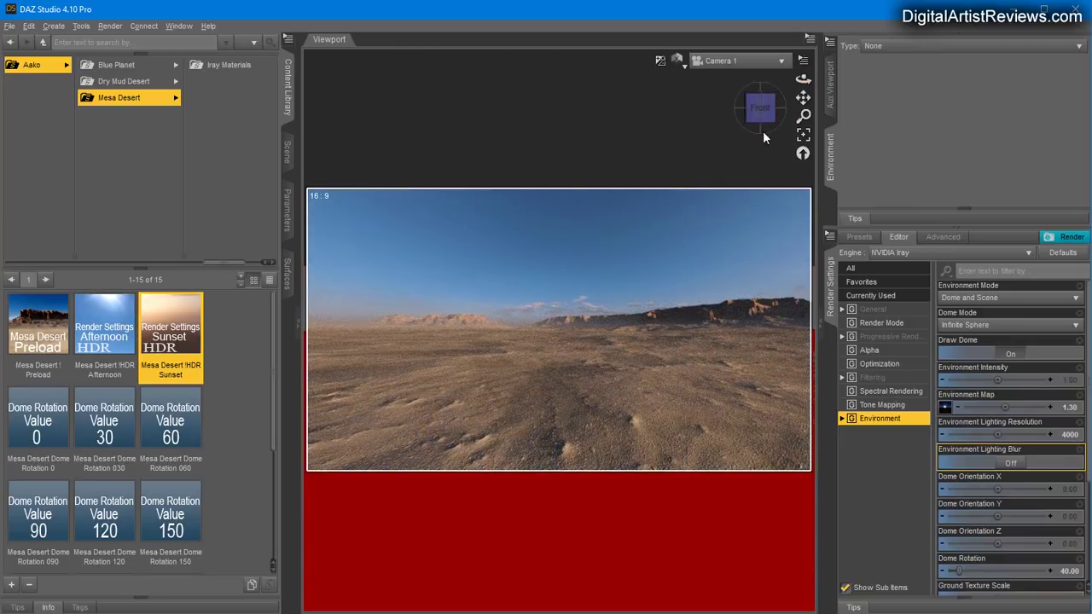
pyautogui.moveTo(803, 97); pyautogui.dragTo(803, 104)
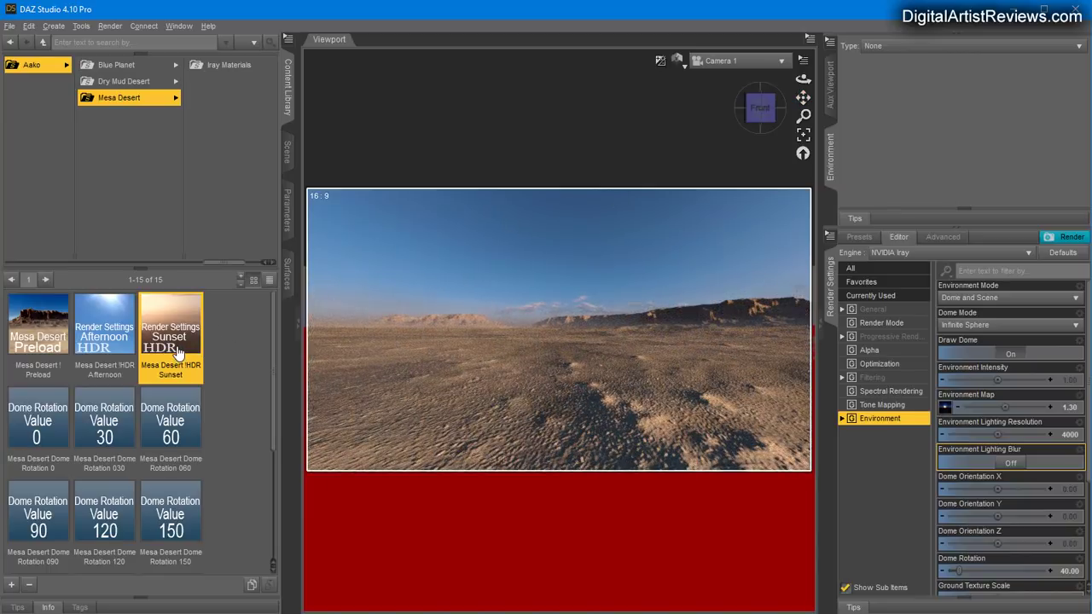
pyautogui.moveTo(803, 78); pyautogui.dragTo(758, 79)
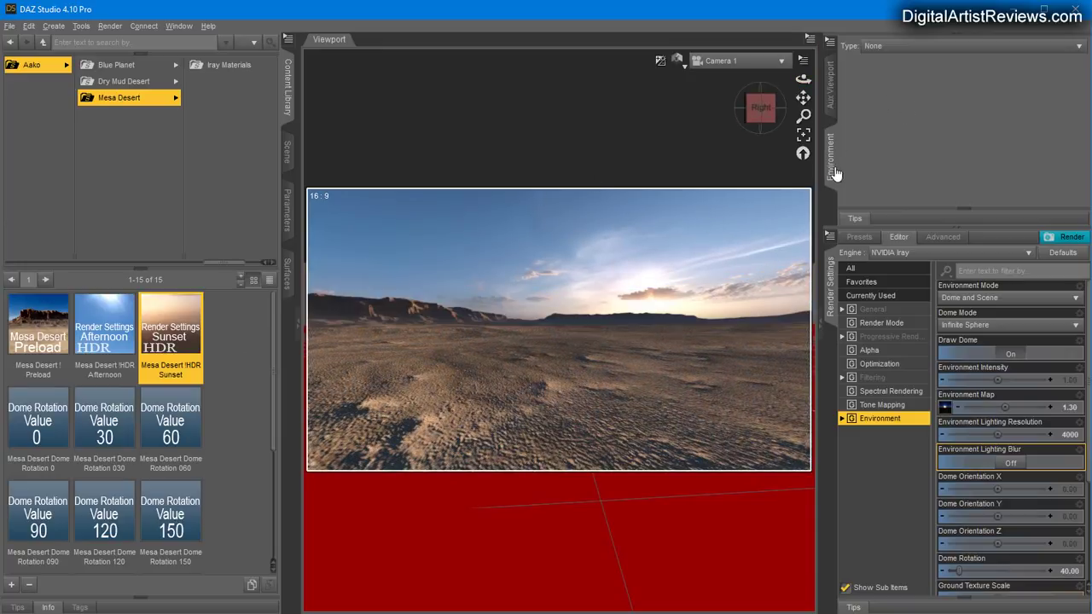
pyautogui.moveTo(804, 98); pyautogui.dragTo(792, 114)
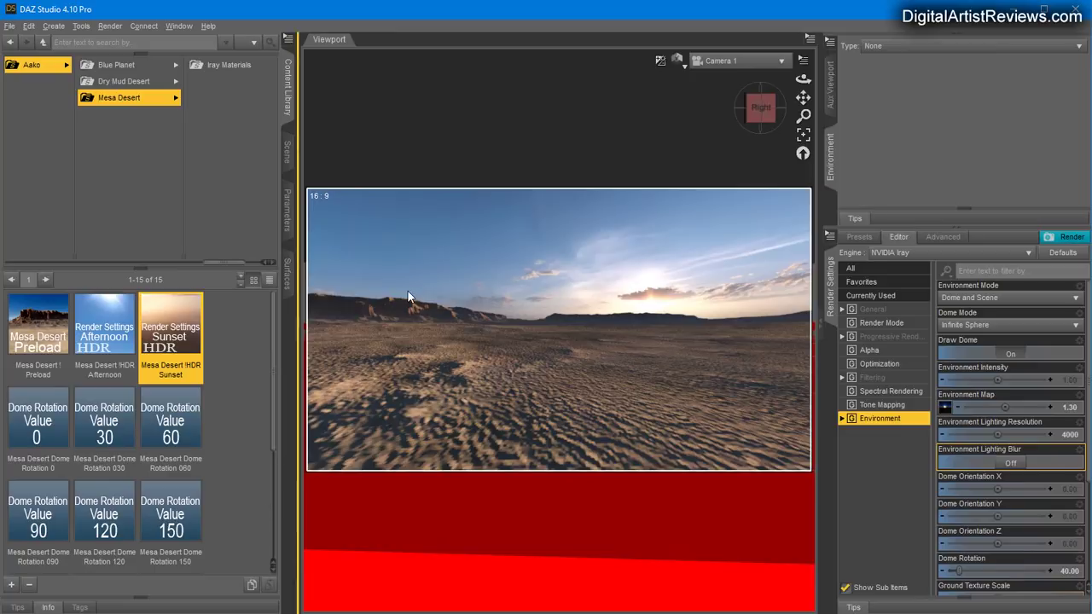
pyautogui.moveTo(802, 78); pyautogui.dragTo(778, 96)
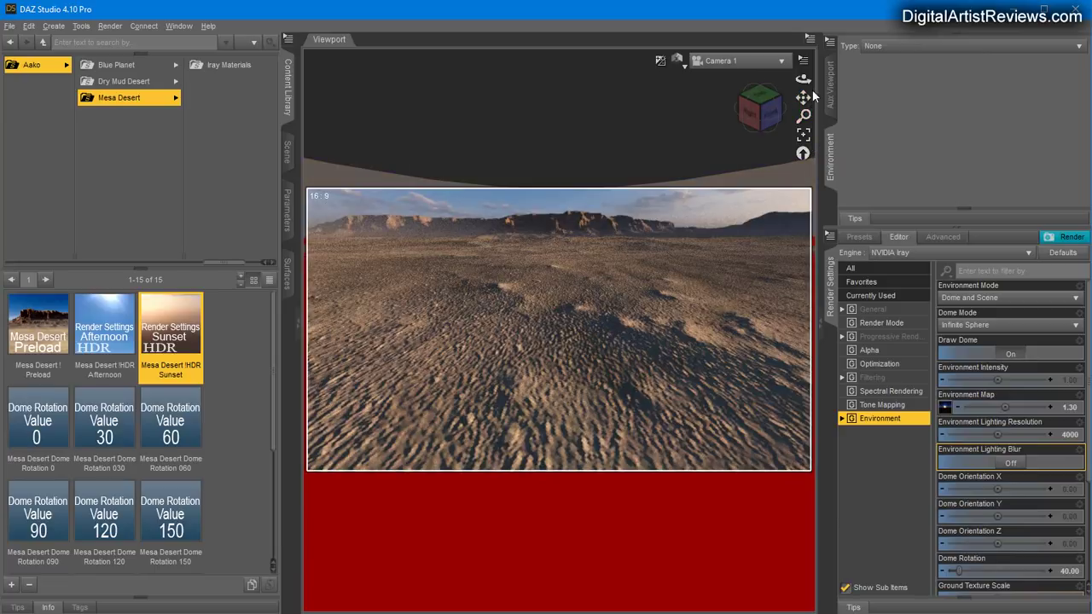
pyautogui.moveTo(804, 78); pyautogui.dragTo(803, 79)
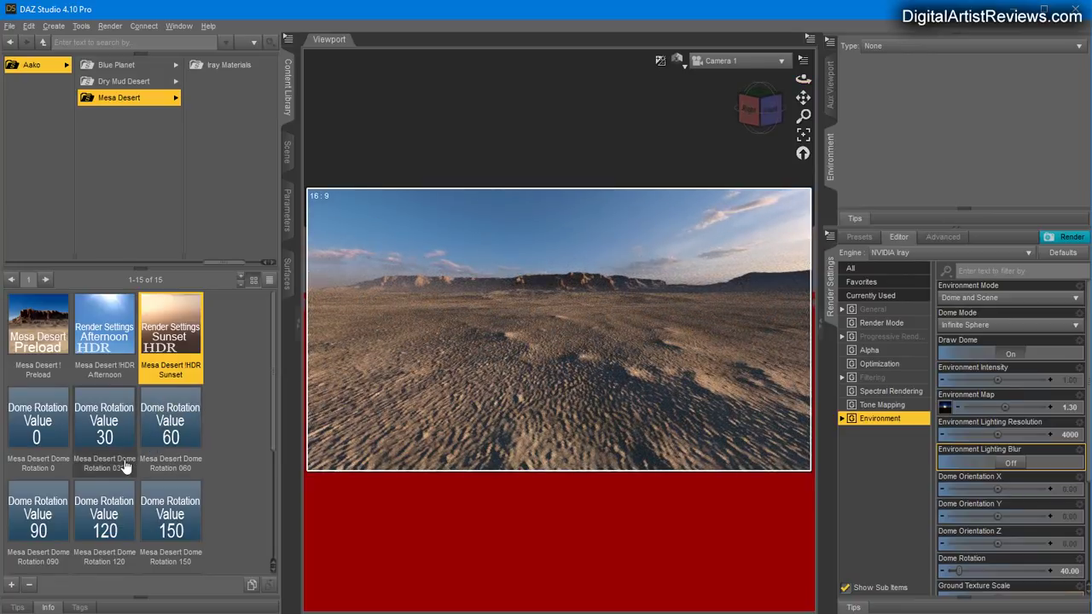
# Try the Mesa Desert Dome Rotation 0 and Dome Rotation 120 presets on the sunset lighting.
pyautogui.click(44, 427)
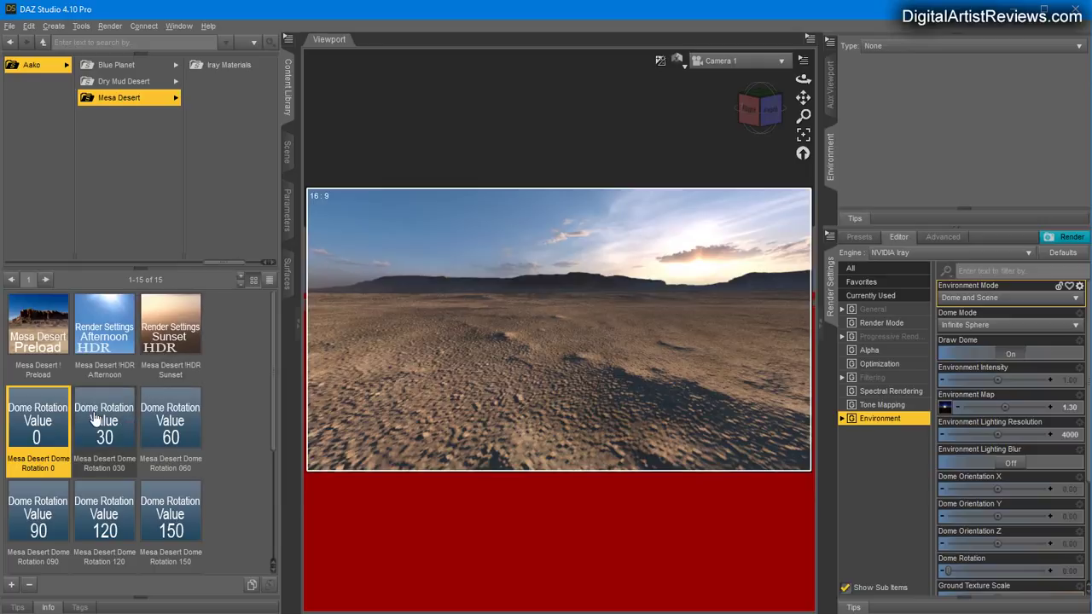
pyautogui.doubleClick(114, 510)
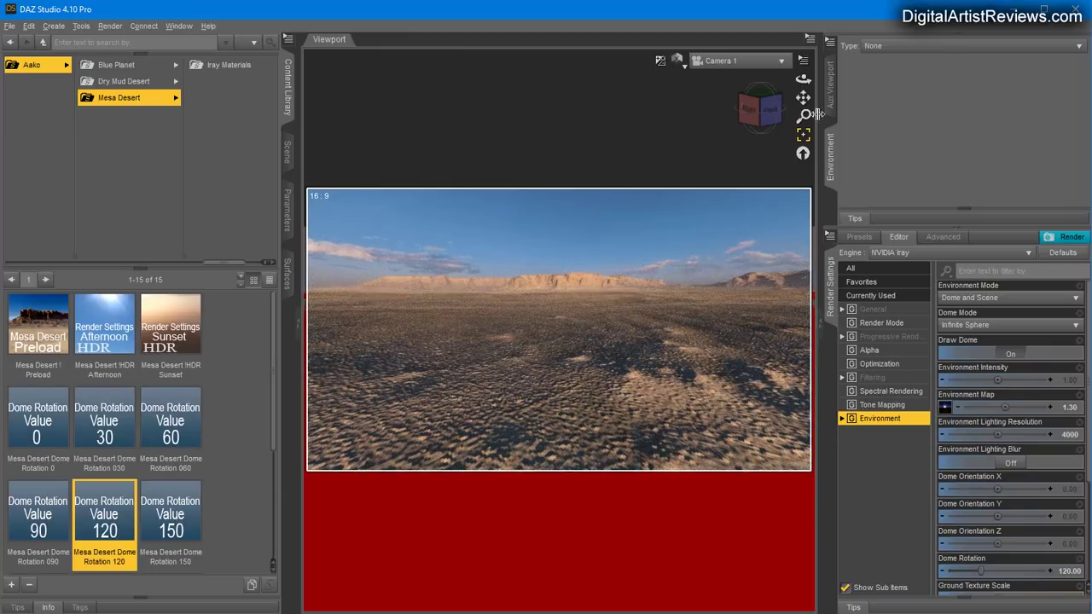
pyautogui.moveTo(803, 96); pyautogui.dragTo(802, 125)
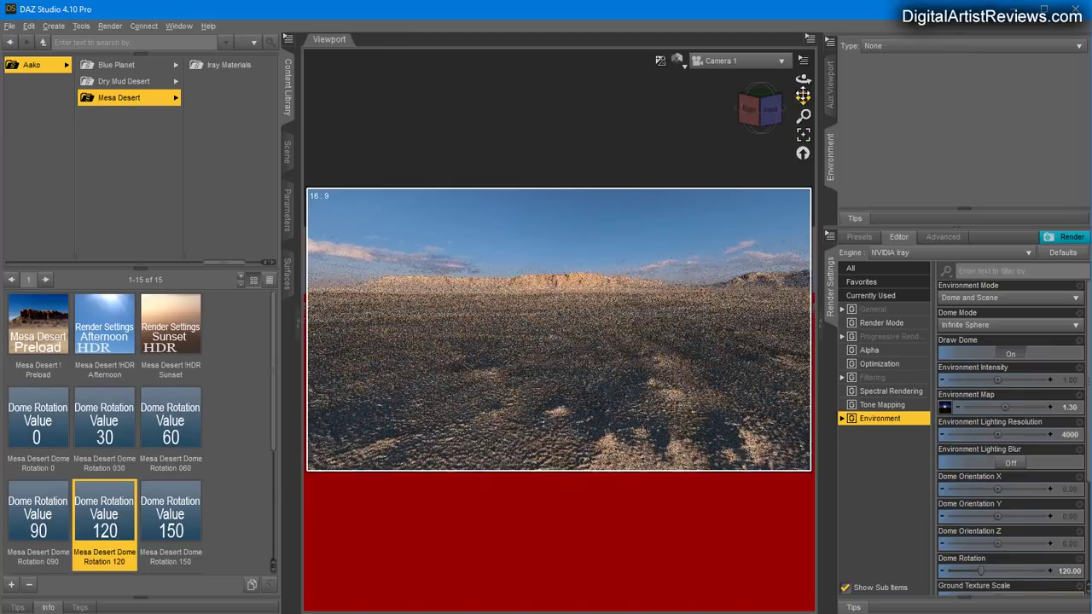
pyautogui.moveTo(803, 79); pyautogui.dragTo(734, 81)
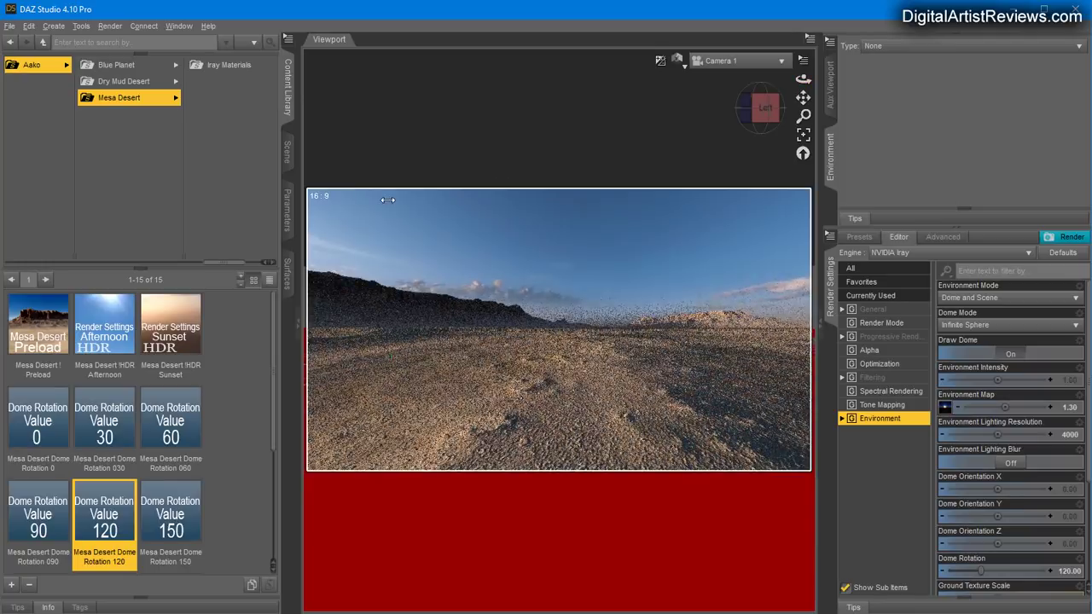
# Apply the Mesa Desert HDR Afternoon render settings and examine the landscape from different directions and closer to the mesas.
pyautogui.doubleClick(112, 328)
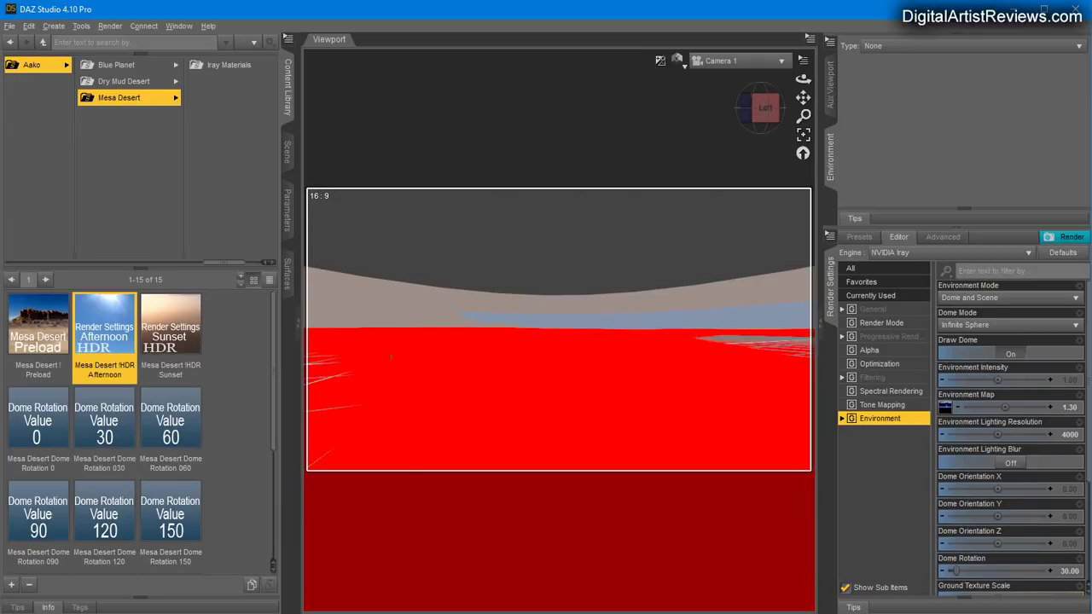
pyautogui.scroll(-1, 1010, 584)
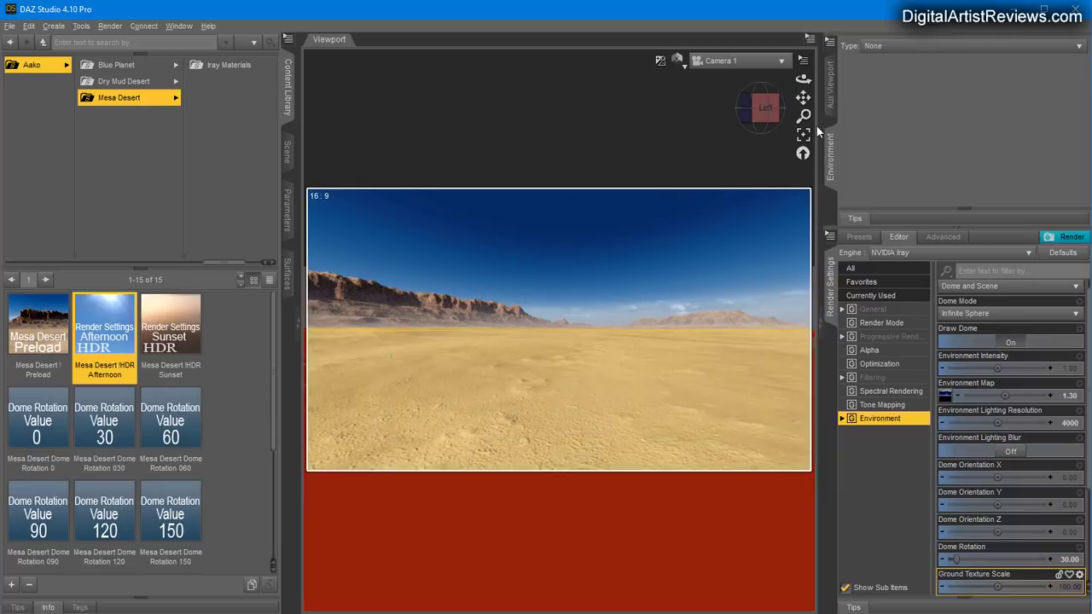
pyautogui.moveTo(803, 78); pyautogui.dragTo(725, 78)
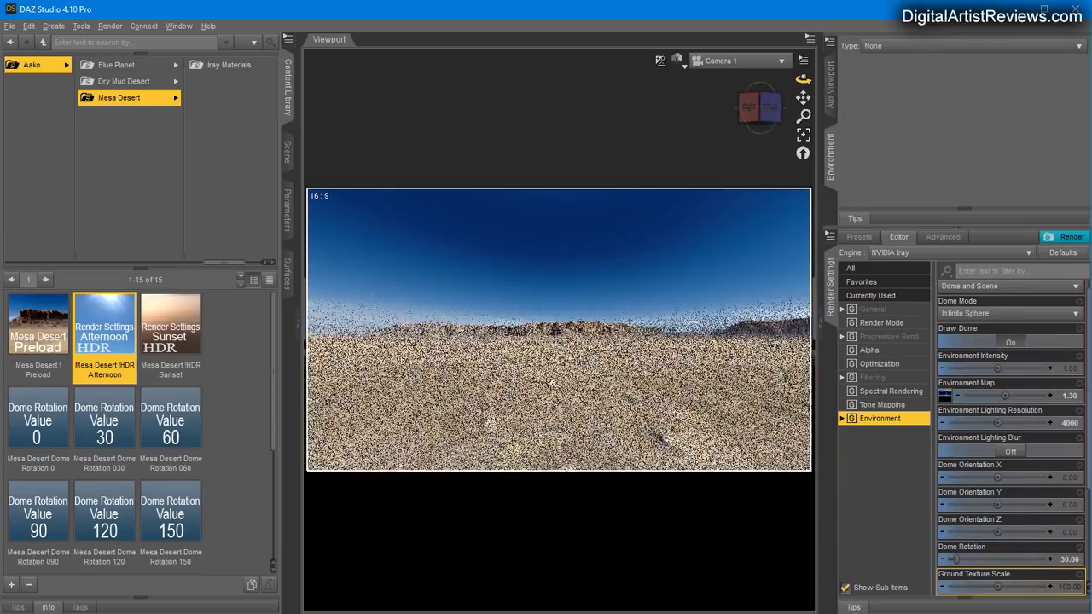
pyautogui.moveTo(803, 79); pyautogui.dragTo(832, 73)
pyautogui.moveTo(738, 79); pyautogui.dragTo(718, 78)
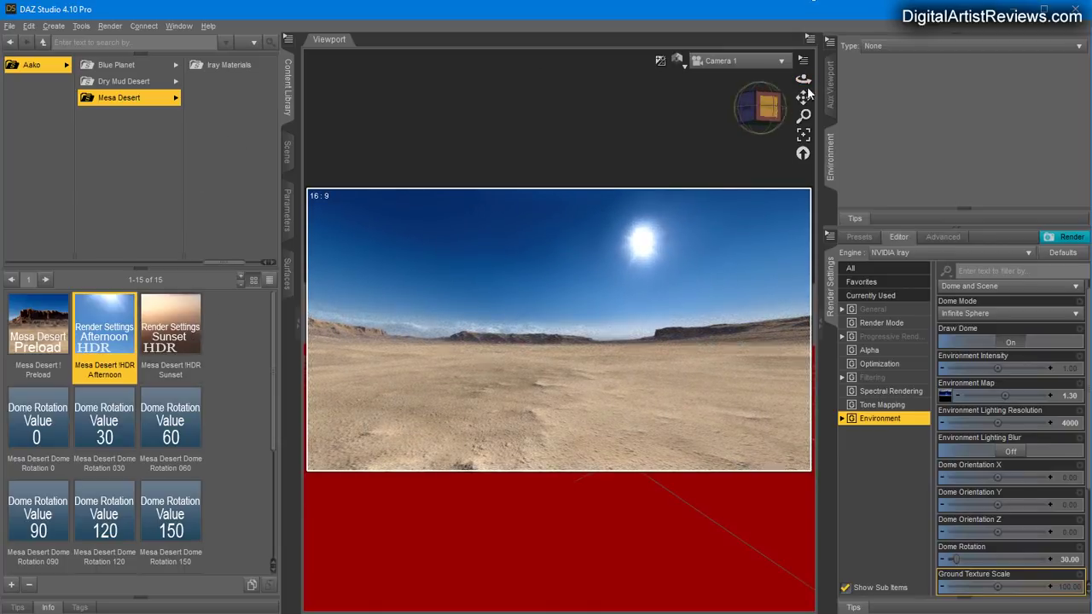
pyautogui.moveTo(803, 79); pyautogui.dragTo(766, 79)
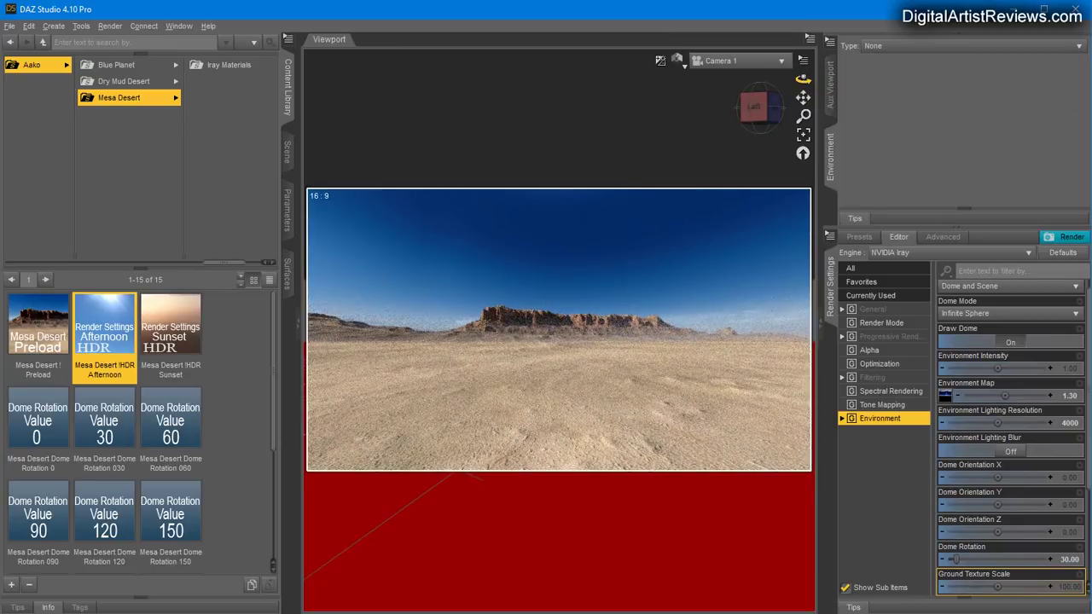
pyautogui.moveTo(806, 114); pyautogui.dragTo(804, 79)
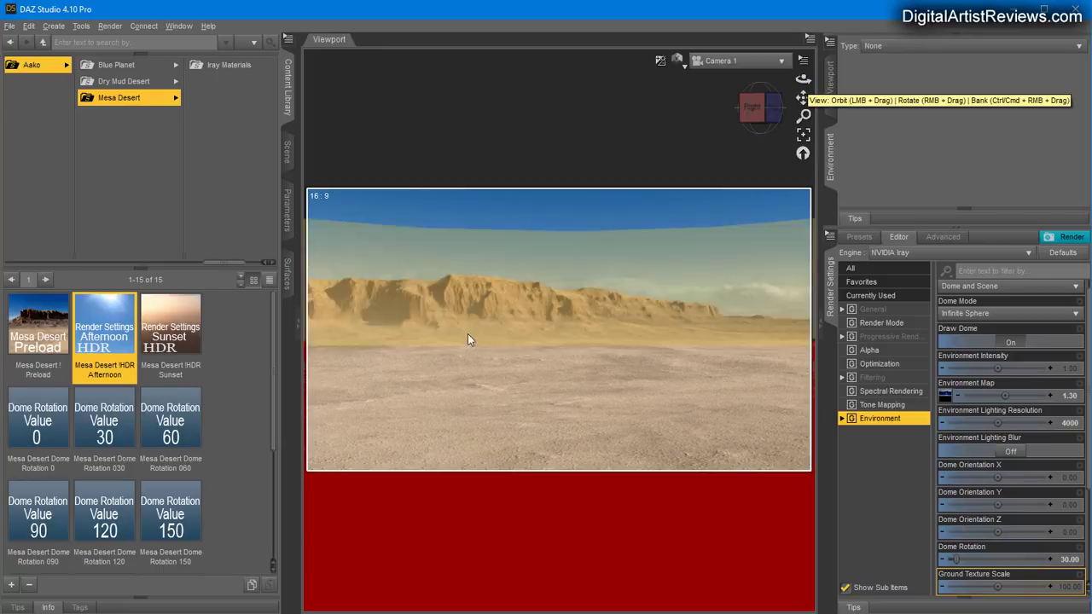
pyautogui.moveTo(807, 82); pyautogui.dragTo(801, 80)
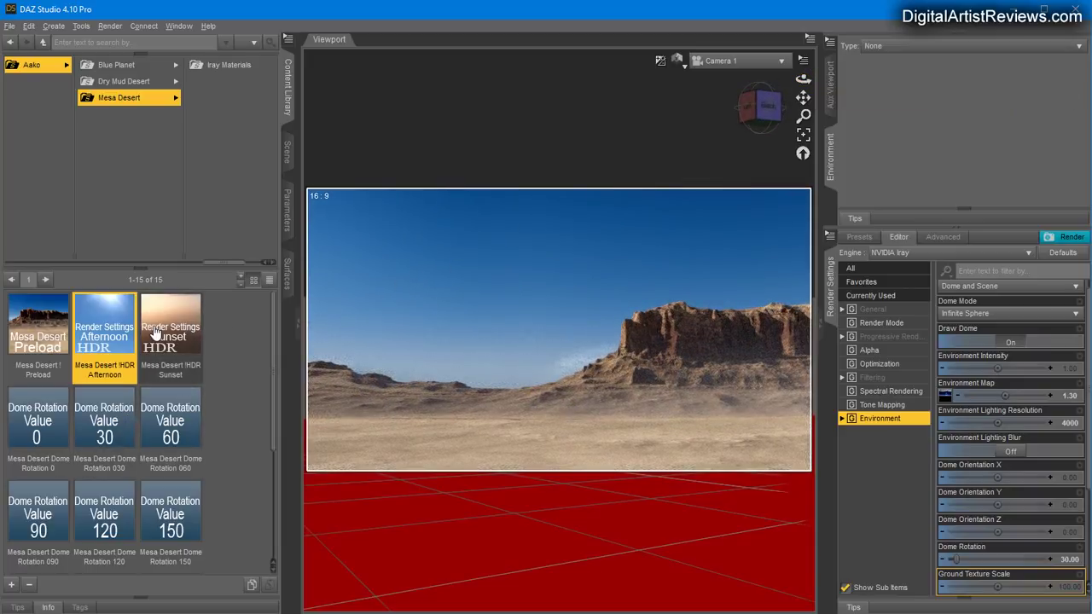
# Open the Mesa Desert Iray Materials and choose the default pebbles and sand material for the center ground.
pyautogui.click(213, 65)
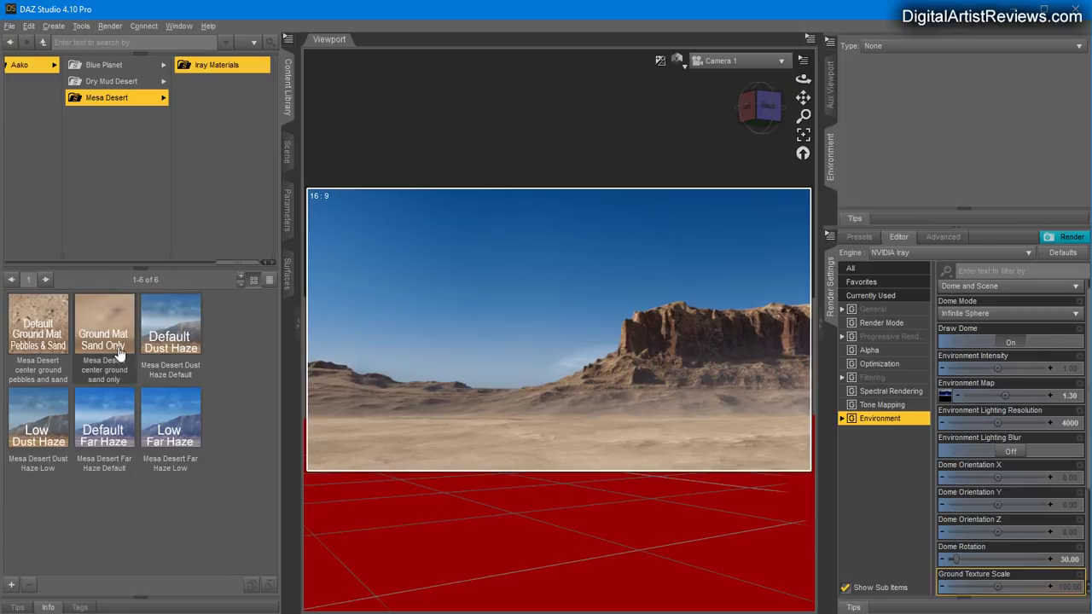
pyautogui.click(41, 338)
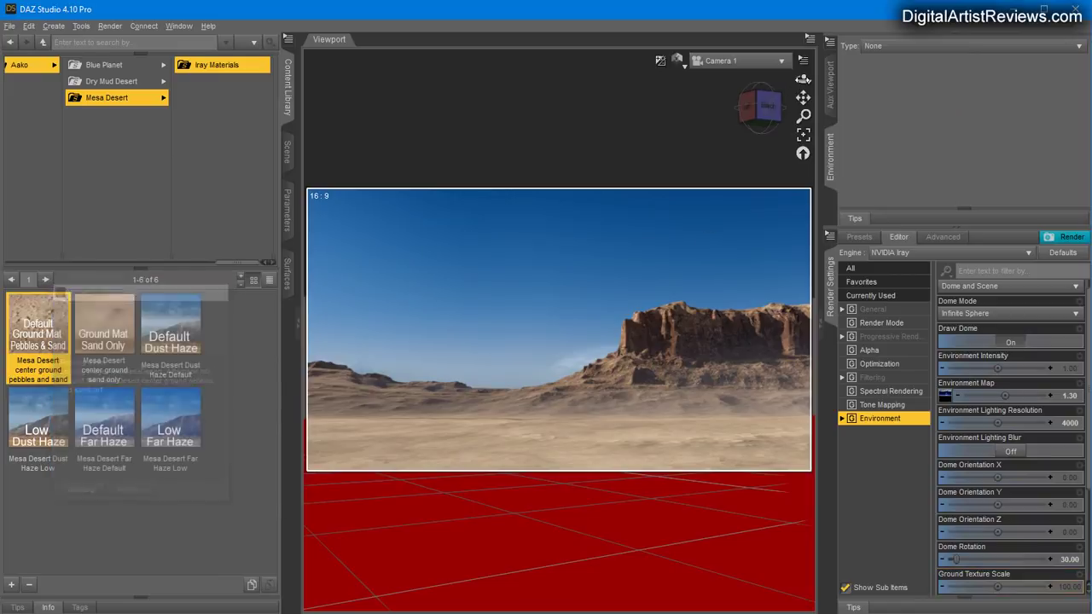
pyautogui.moveTo(803, 82); pyautogui.dragTo(804, 116)
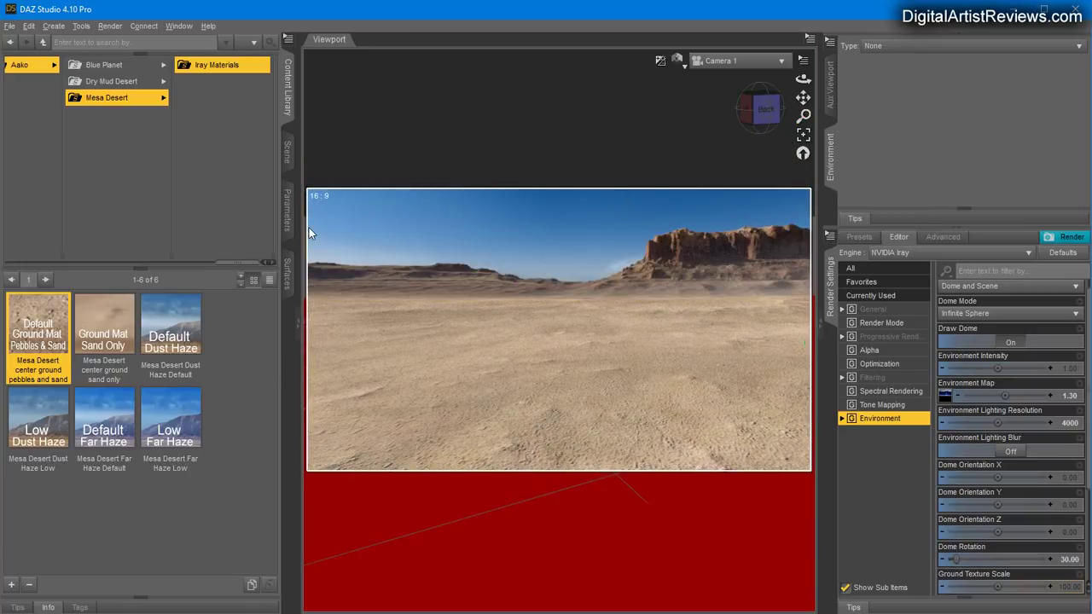
# Select the center ground object in the Mesa Desert group and apply the center ground sand only material.
pyautogui.doubleClick(104, 339)
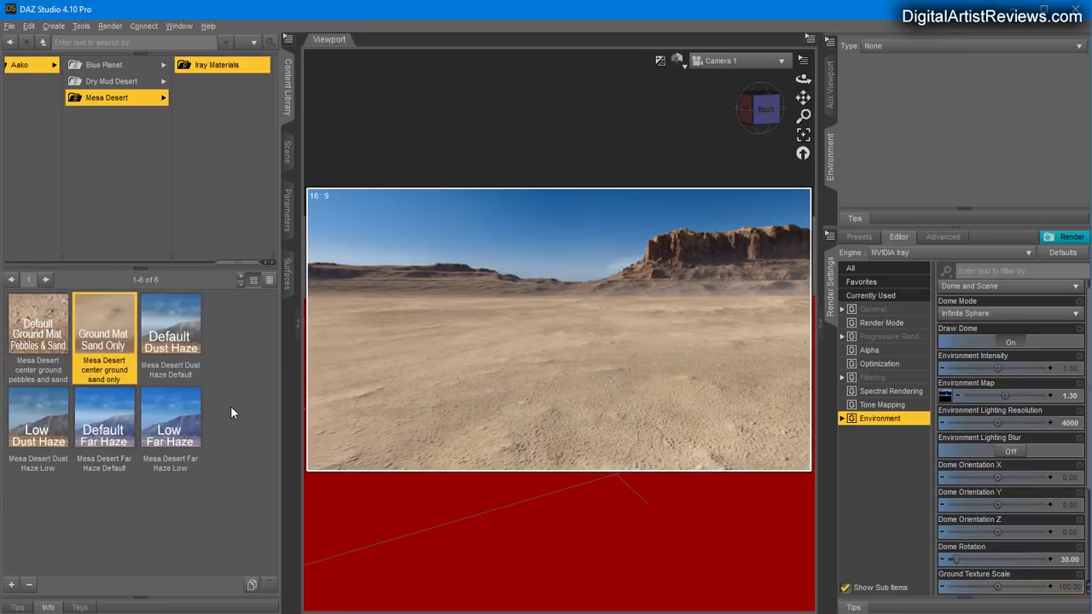
pyautogui.click(288, 158)
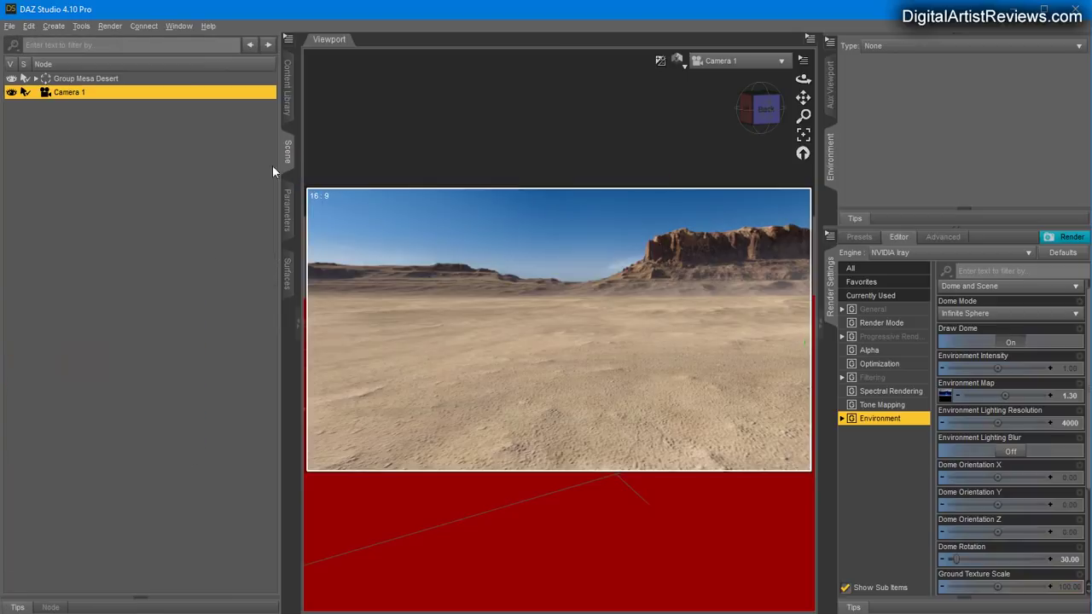
pyautogui.click(75, 79)
pyautogui.click(35, 79)
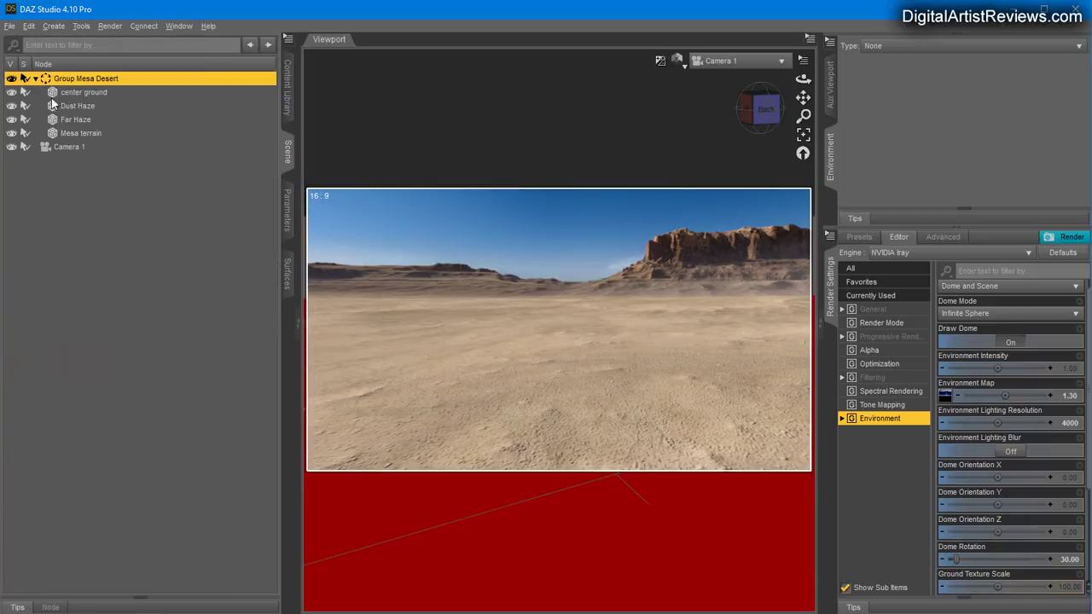
pyautogui.click(74, 93)
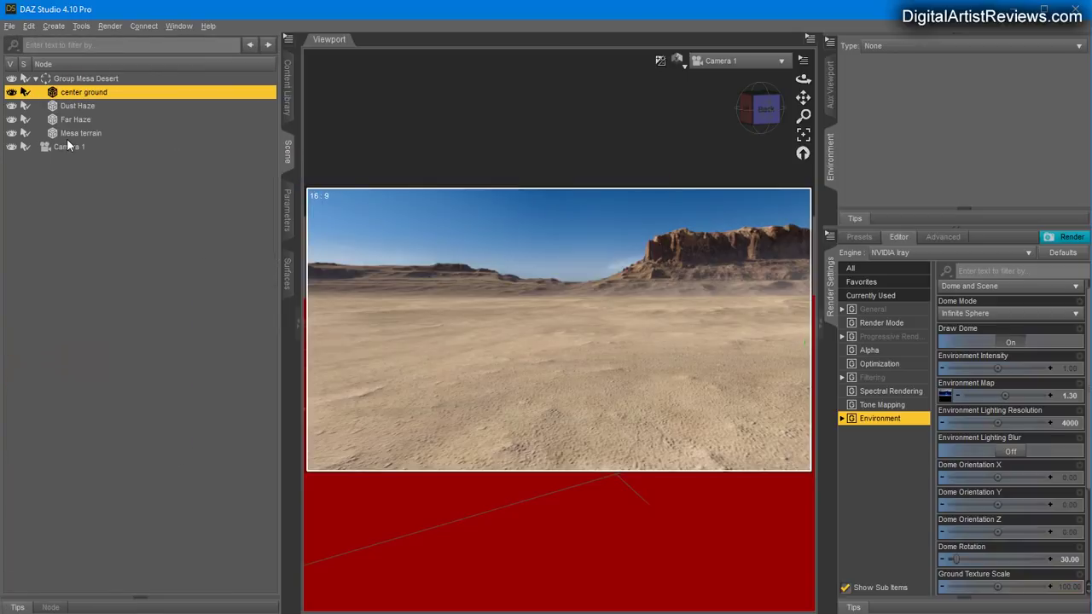
pyautogui.click(289, 94)
pyautogui.doubleClick(117, 335)
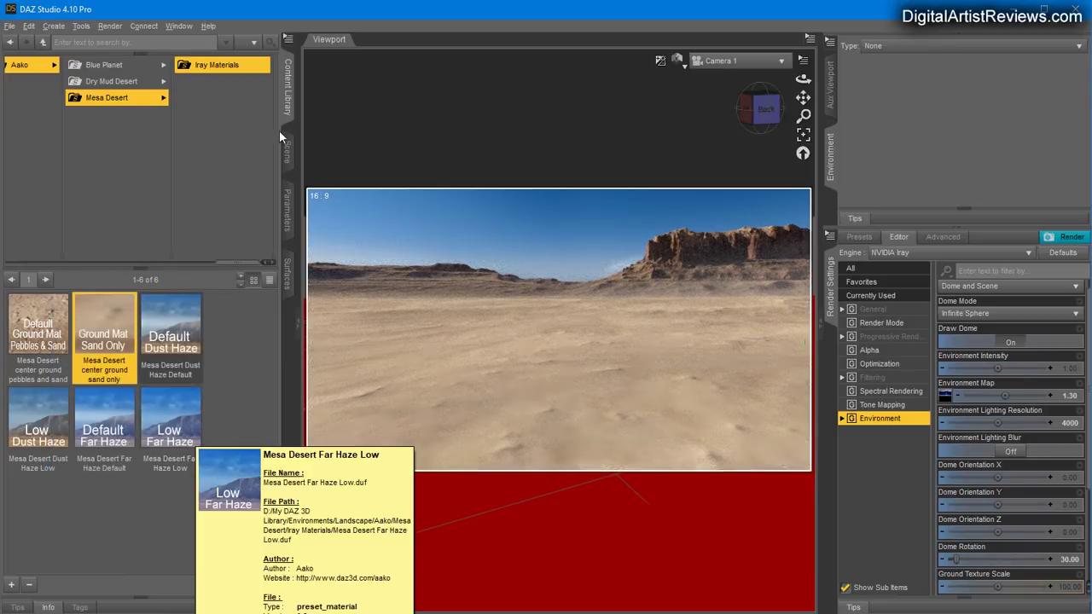
# Restore the default pebbles and sand material on the center ground.
pyautogui.click(287, 151)
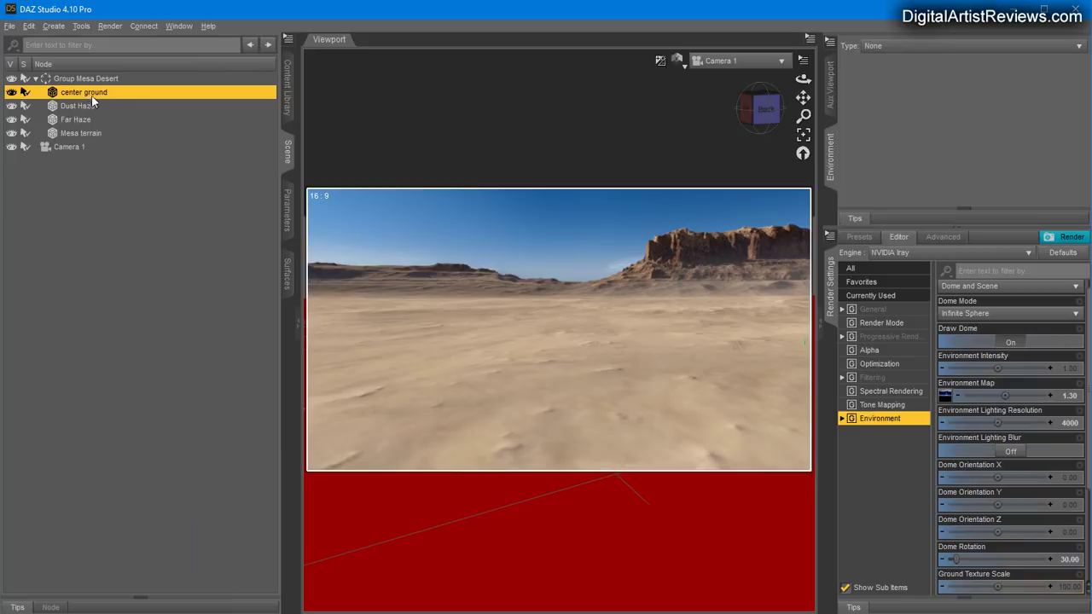
pyautogui.click(288, 90)
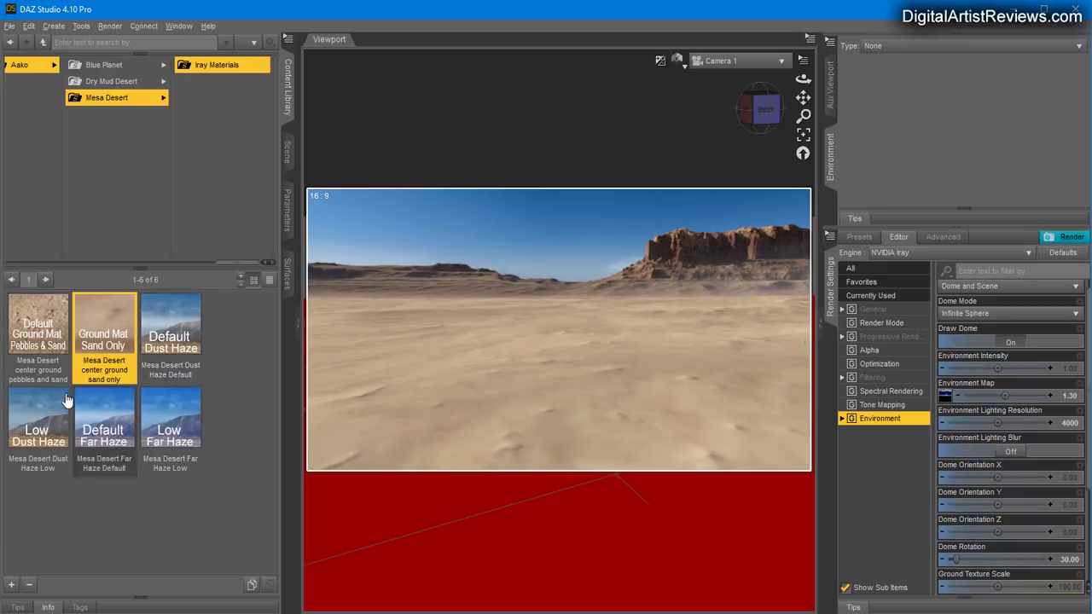
pyautogui.doubleClick(39, 340)
pyautogui.click(114, 483)
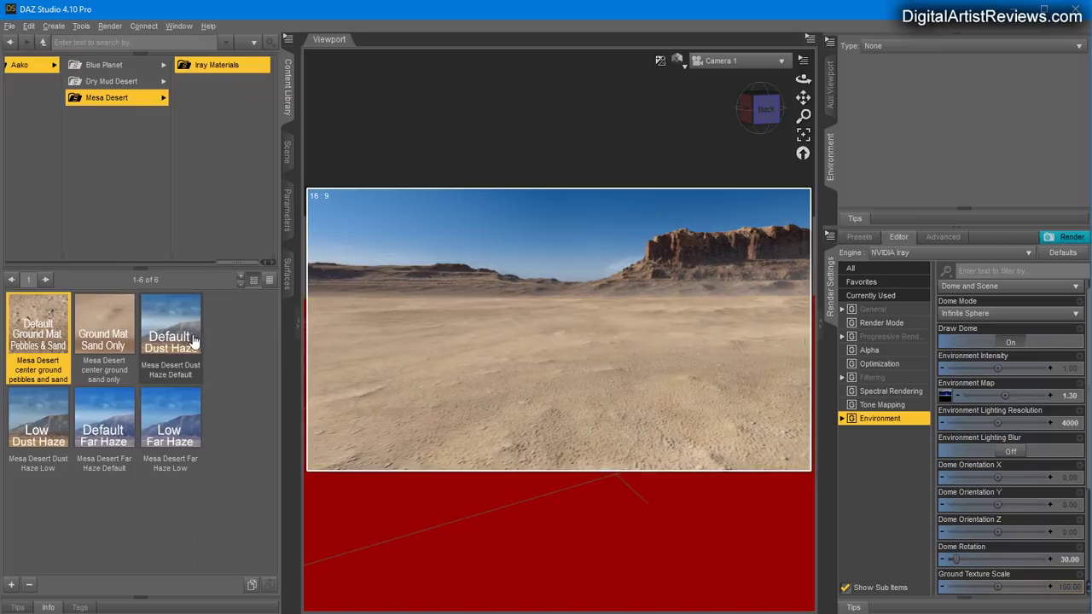
# Turn Camera 1 to face the desert from the Right direction while trying the Dust Haze Default and Dust Haze Low presets.
pyautogui.doubleClick(181, 339)
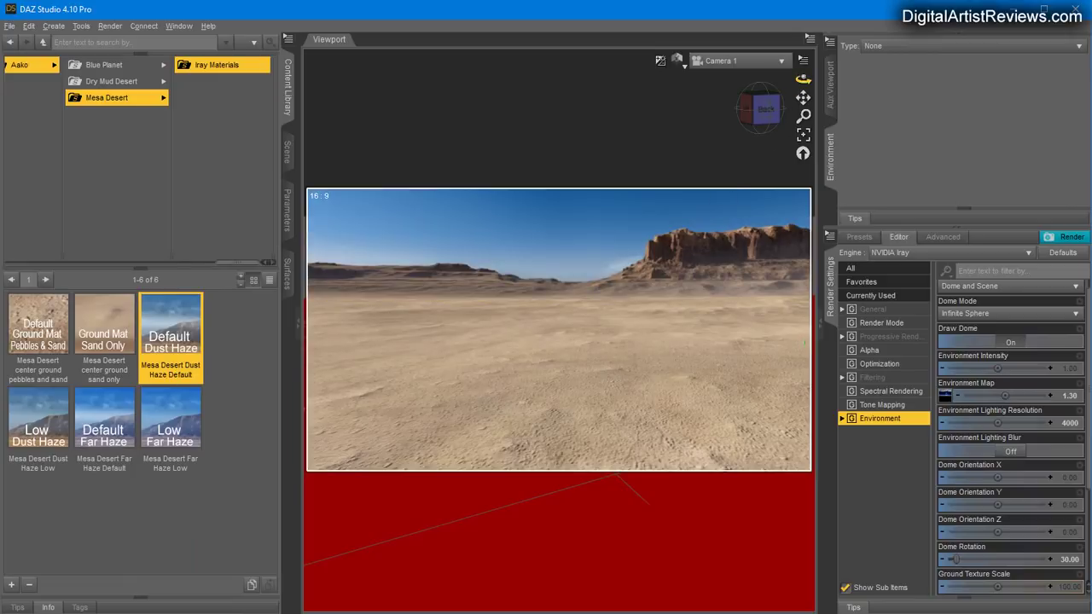
pyautogui.moveTo(802, 79); pyautogui.dragTo(891, 79)
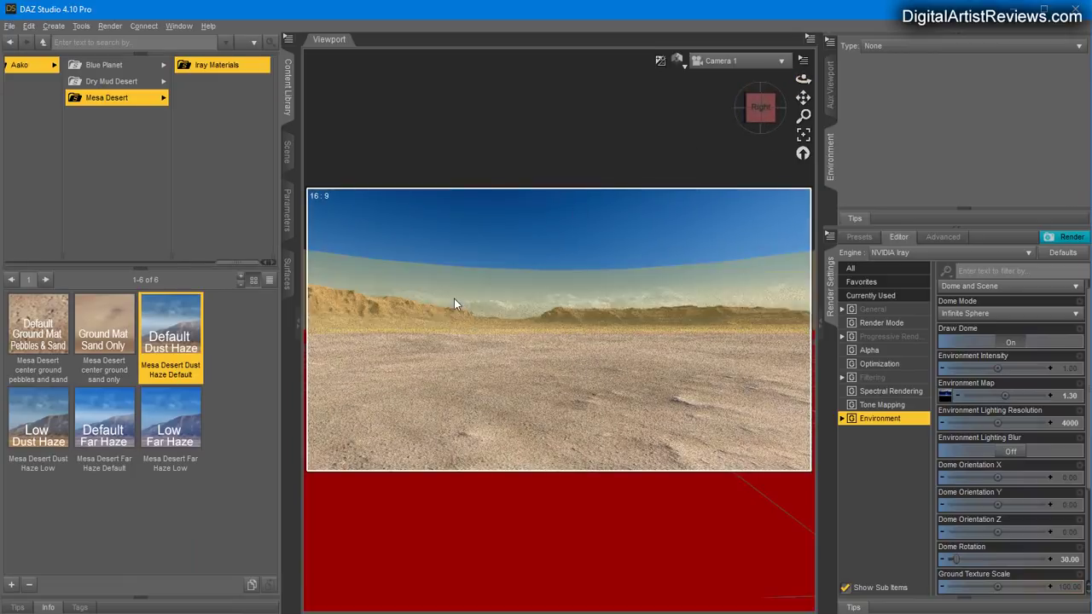
pyautogui.doubleClick(47, 435)
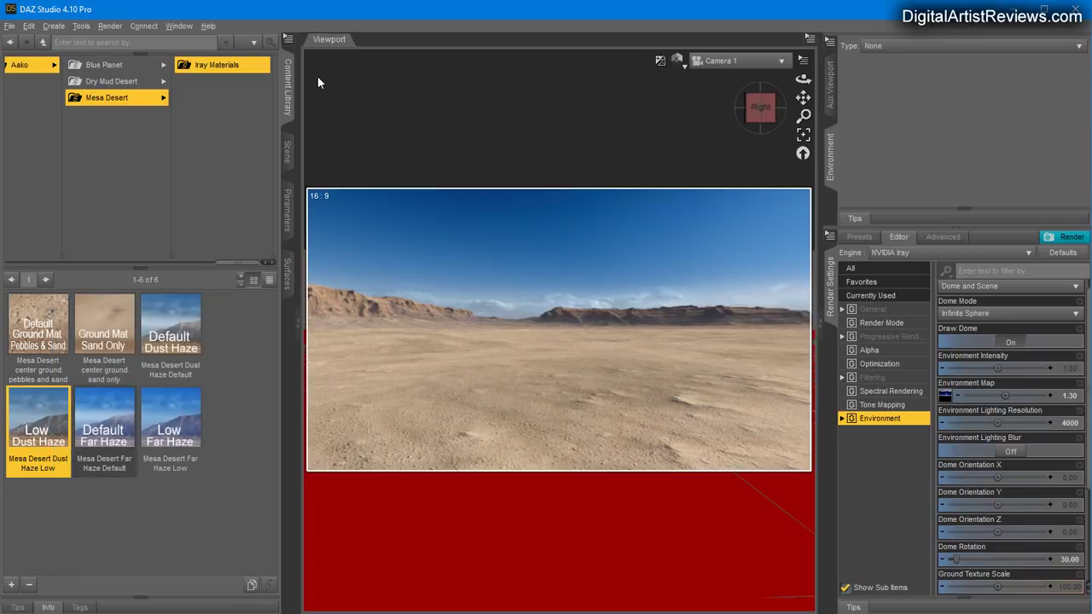
# Select the Dust Haze object in the scene and apply the Mesa Desert Dust Haze Low preset.
pyautogui.click(287, 151)
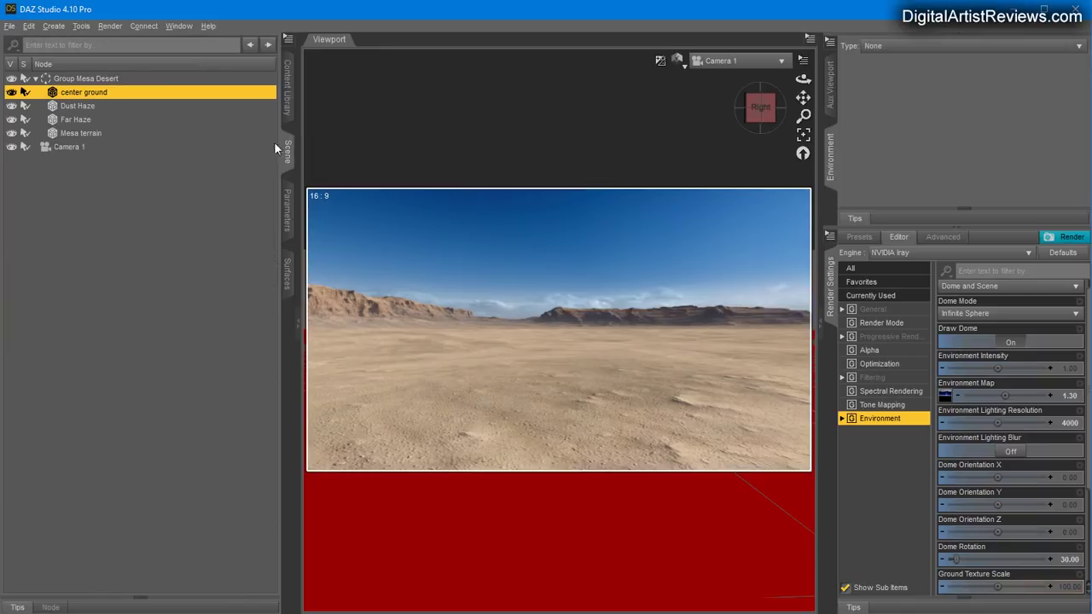
pyautogui.click(77, 106)
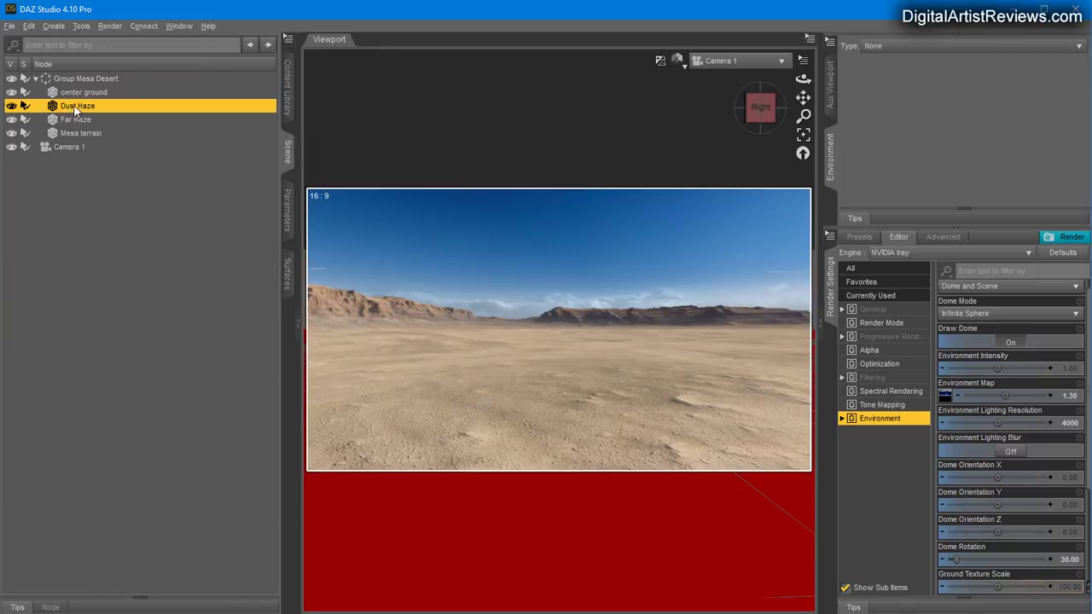
pyautogui.click(286, 89)
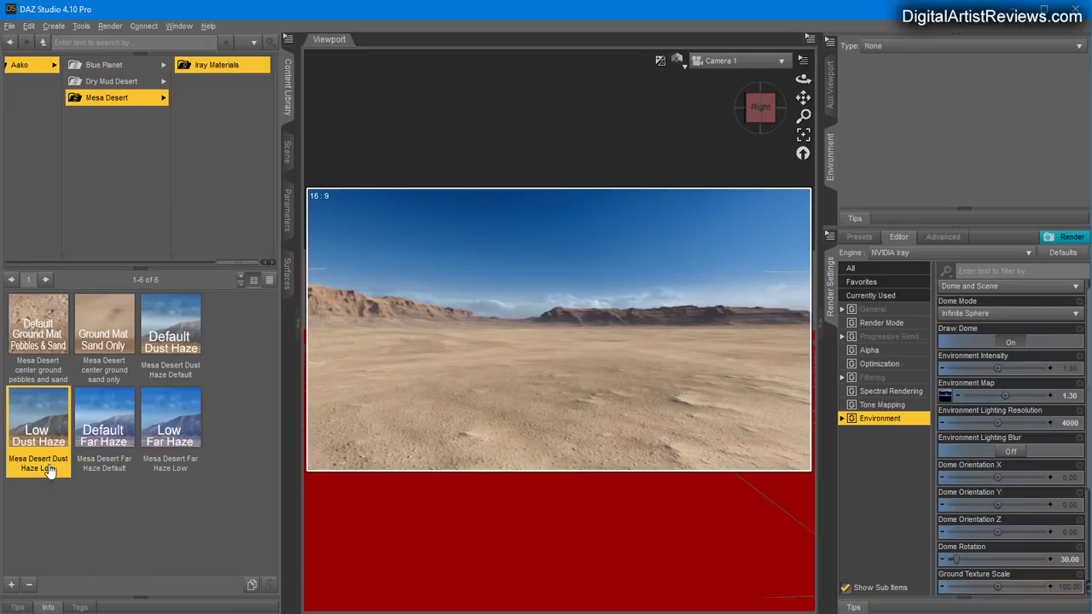
pyautogui.click(288, 150)
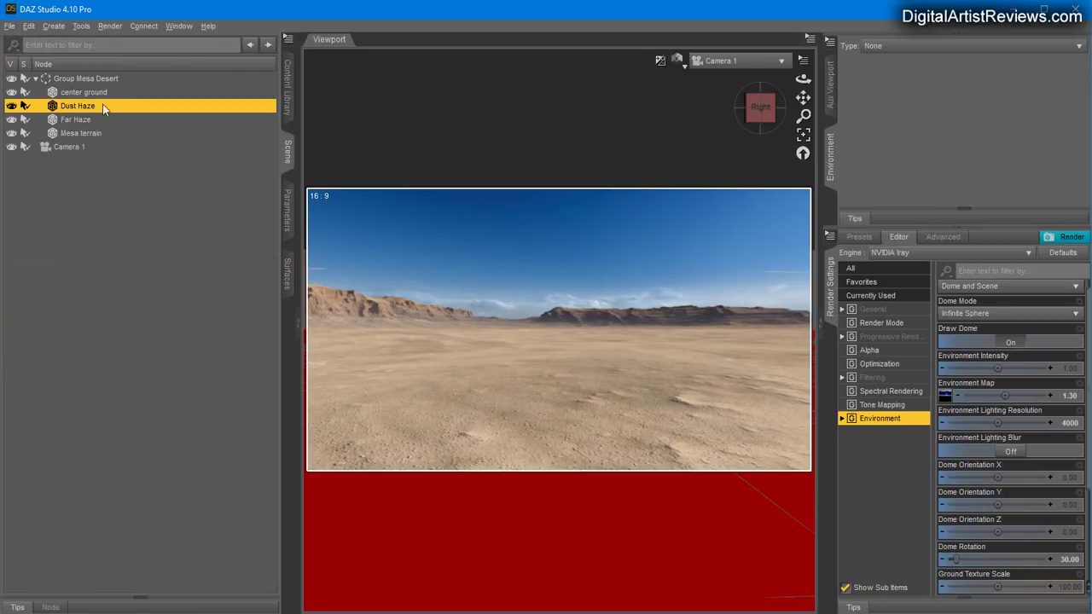
pyautogui.click(289, 85)
pyautogui.doubleClick(41, 431)
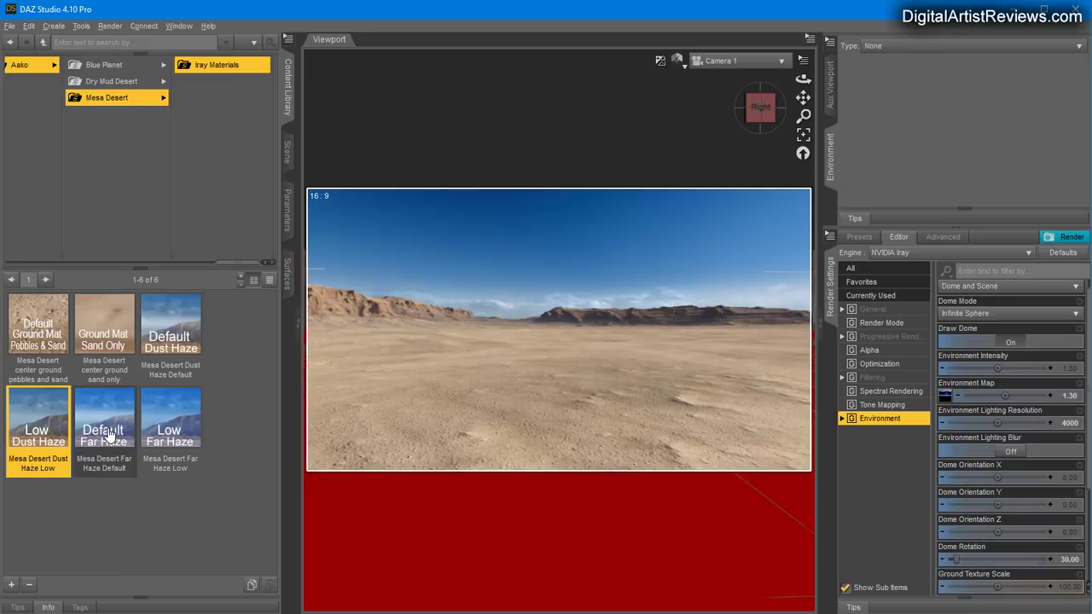
# Select the Far Haze object in the scene and apply the Mesa Desert Far Haze Default preset.
pyautogui.moveTo(109, 435)
pyautogui.click(109, 465)
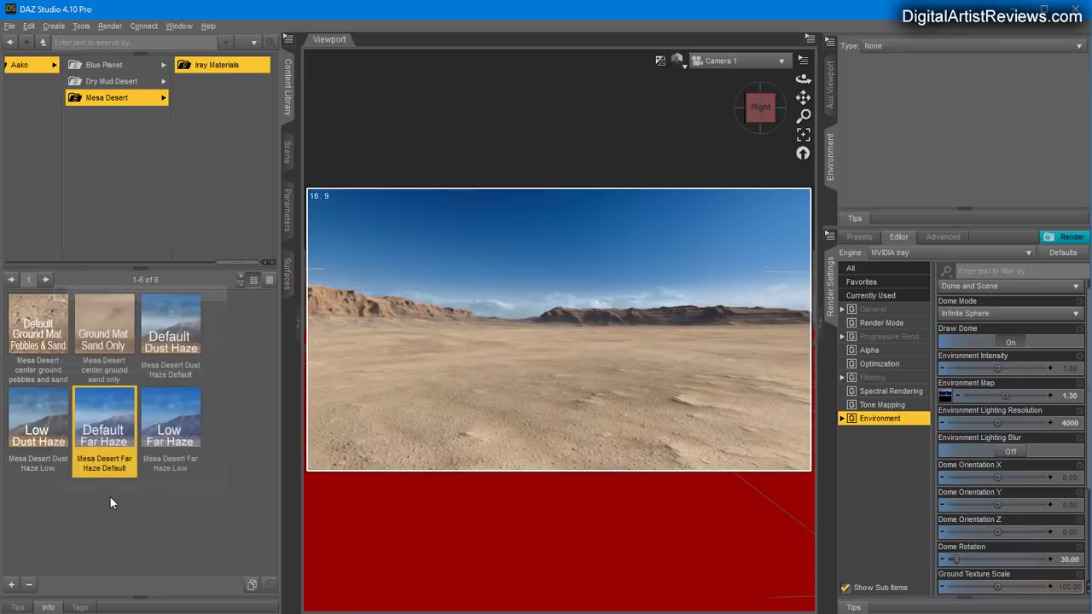
pyautogui.click(170, 433)
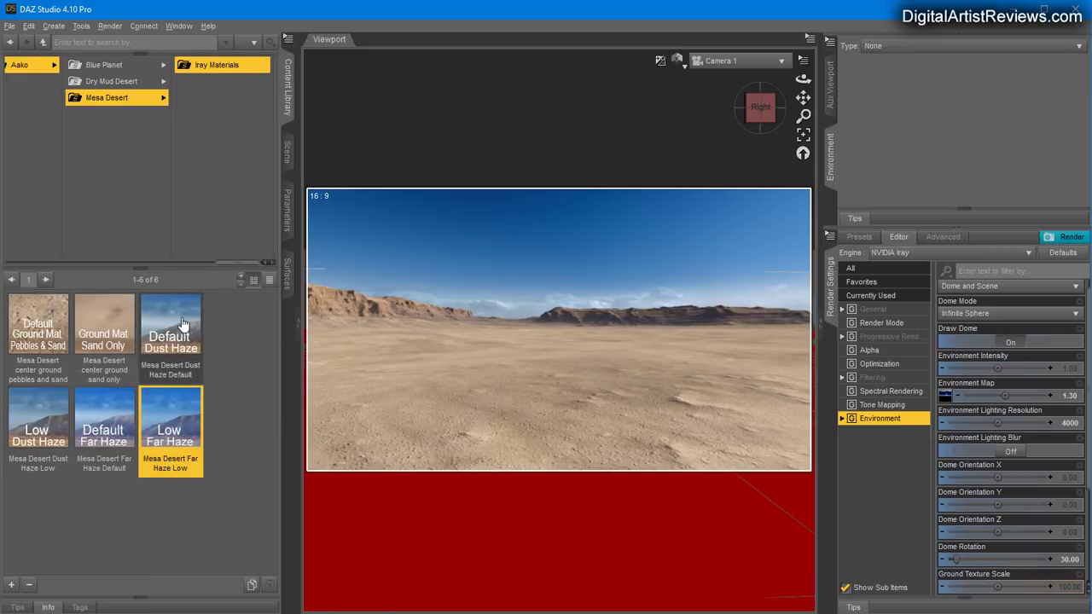
pyautogui.click(287, 152)
pyautogui.click(85, 121)
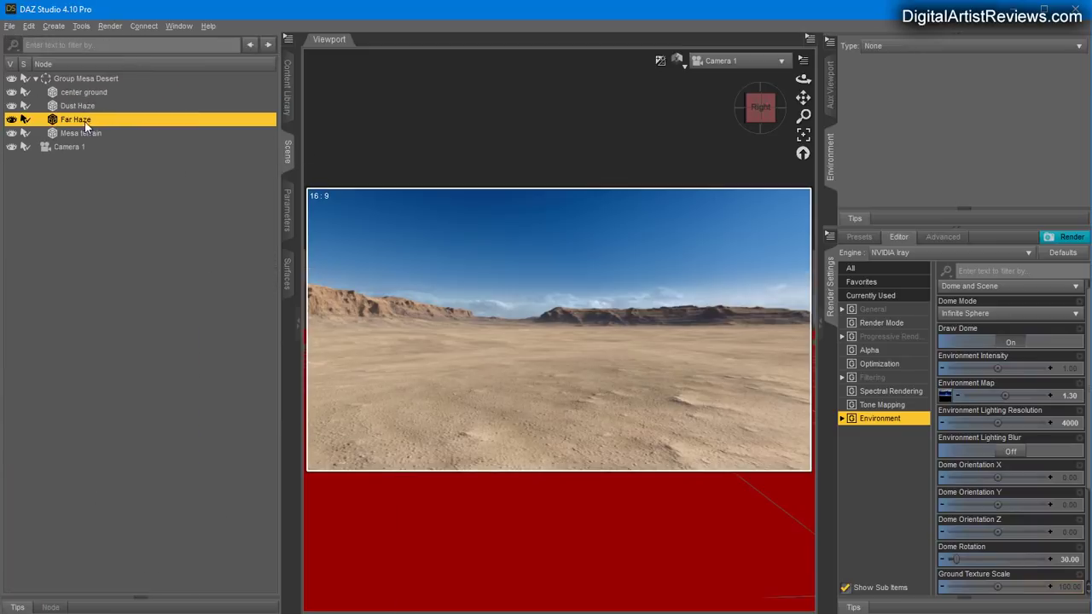
pyautogui.click(287, 107)
pyautogui.doubleClick(121, 474)
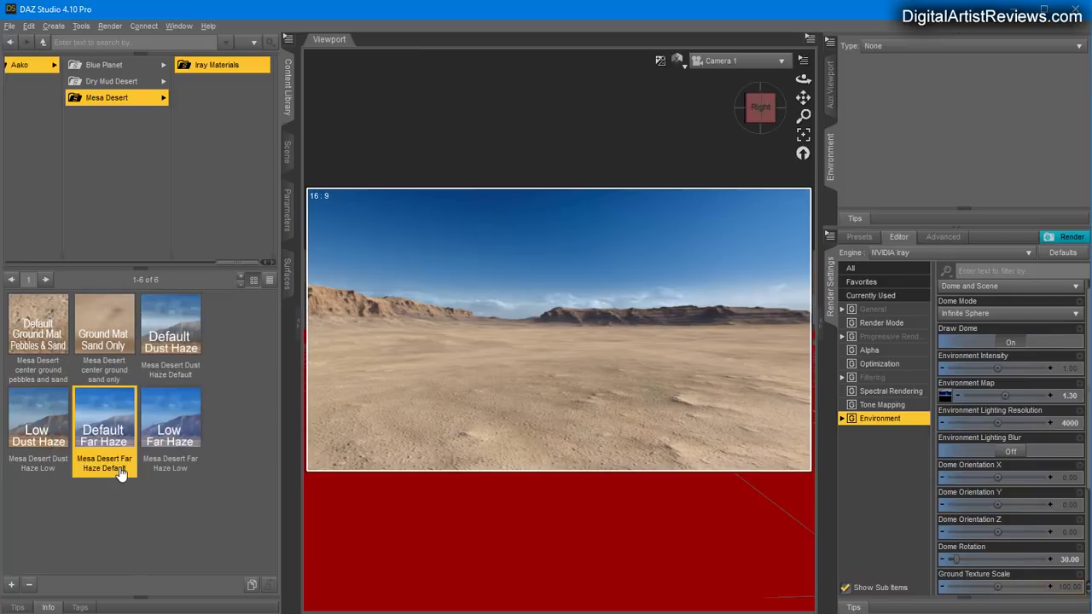
# Try the Far Haze Low preset on the Far Haze object and return to Far Haze Default.
pyautogui.moveTo(121, 474)
pyautogui.doubleClick(176, 431)
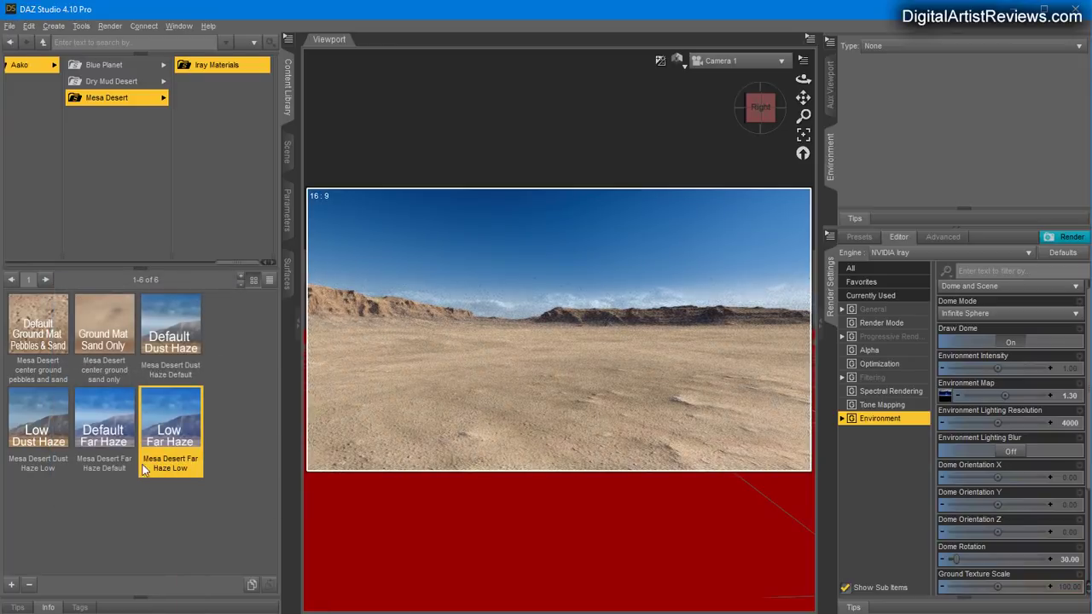
pyautogui.doubleClick(118, 431)
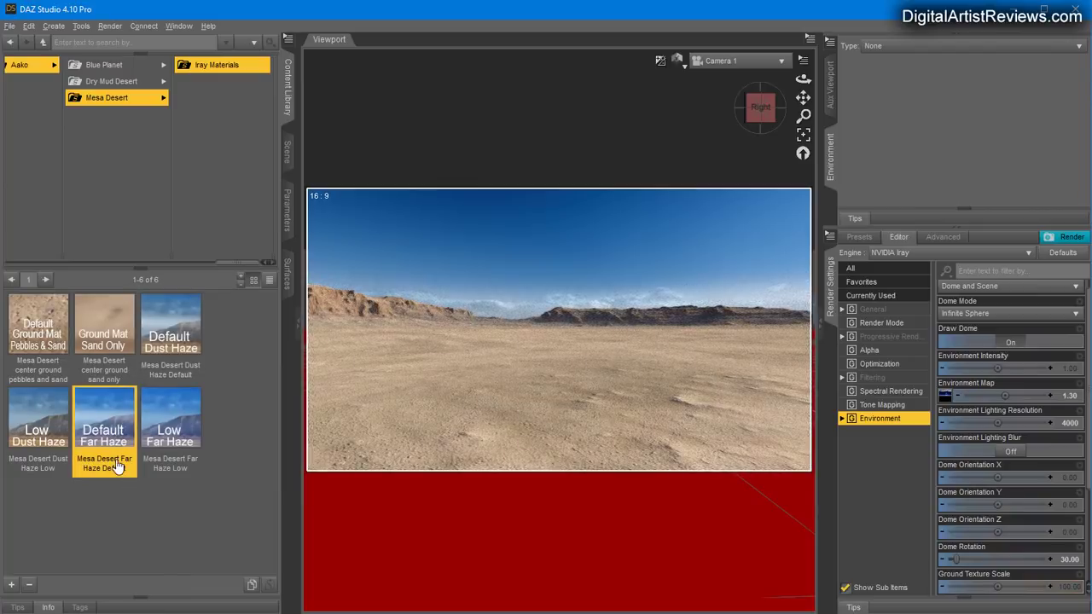
# Select the Dust Haze object, compare its Default and Low haze presets, and finish with Dust Haze Default.
pyautogui.click(288, 151)
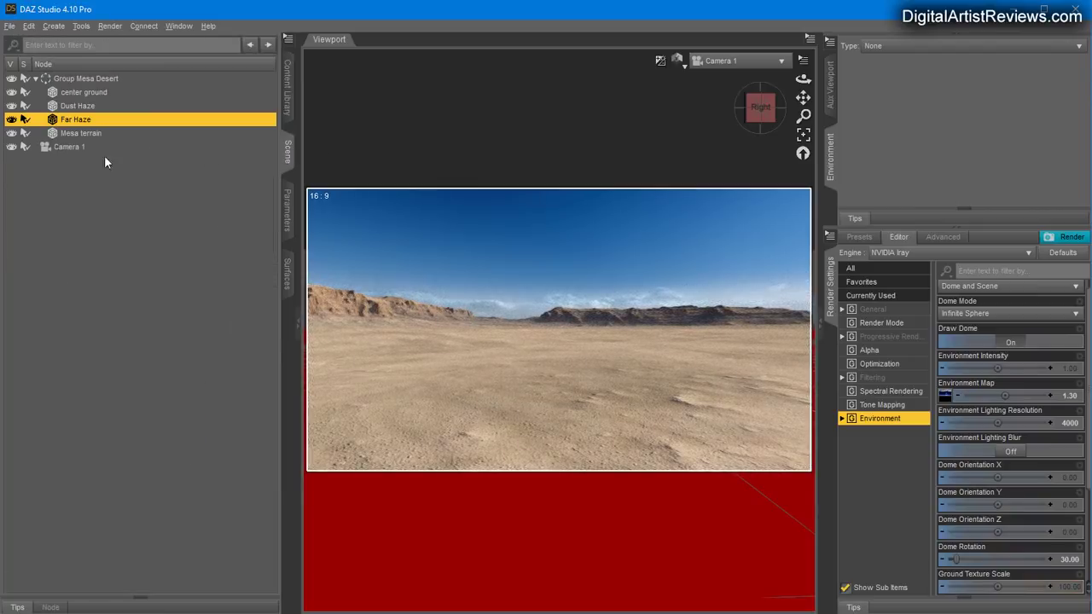
pyautogui.click(78, 106)
pyautogui.click(288, 101)
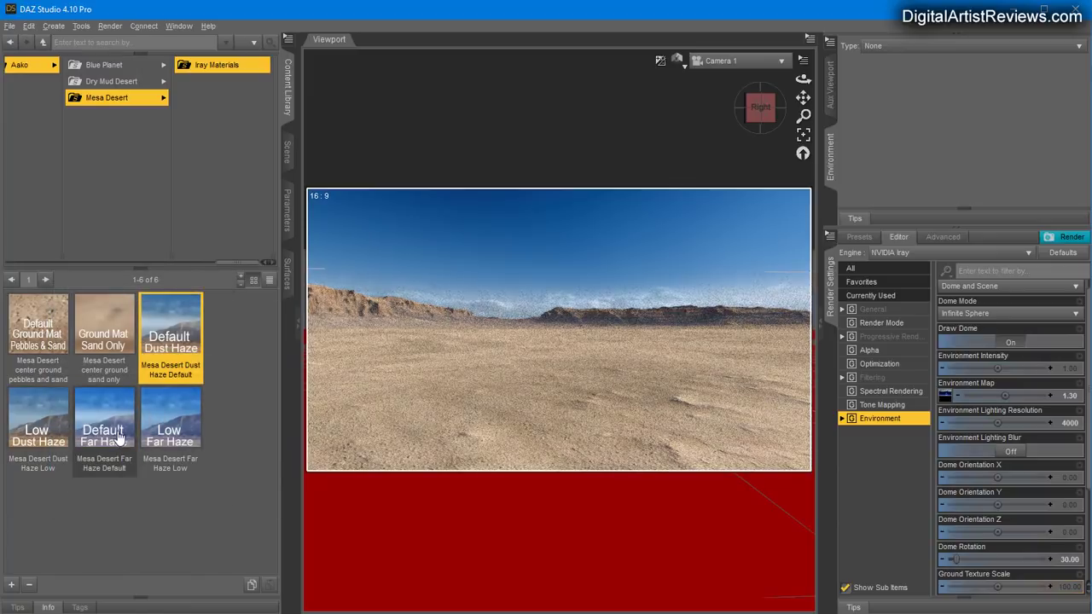
pyautogui.doubleClick(27, 420)
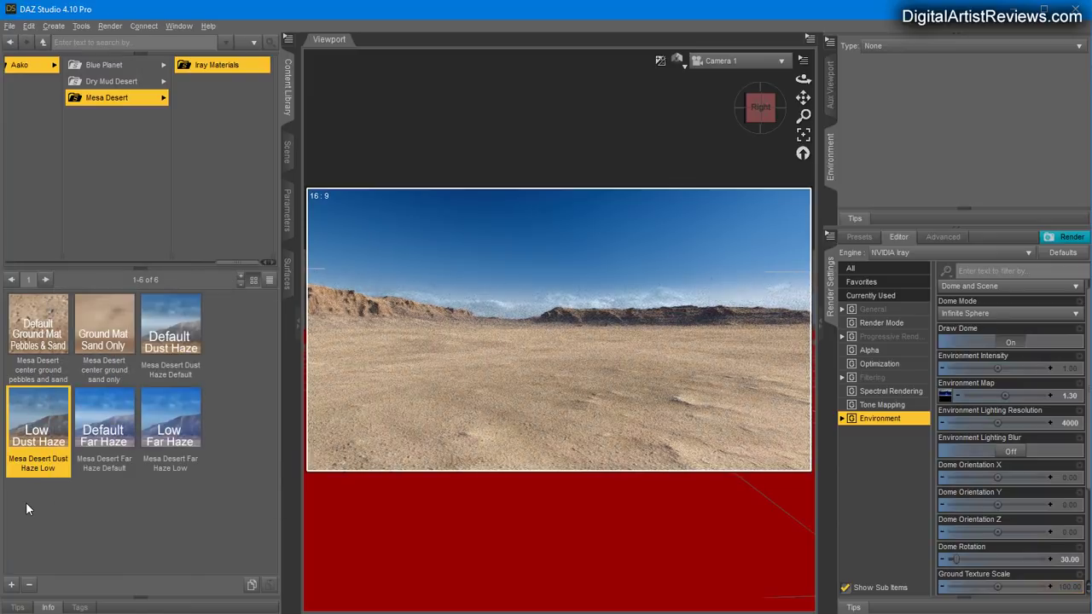
pyautogui.doubleClick(170, 329)
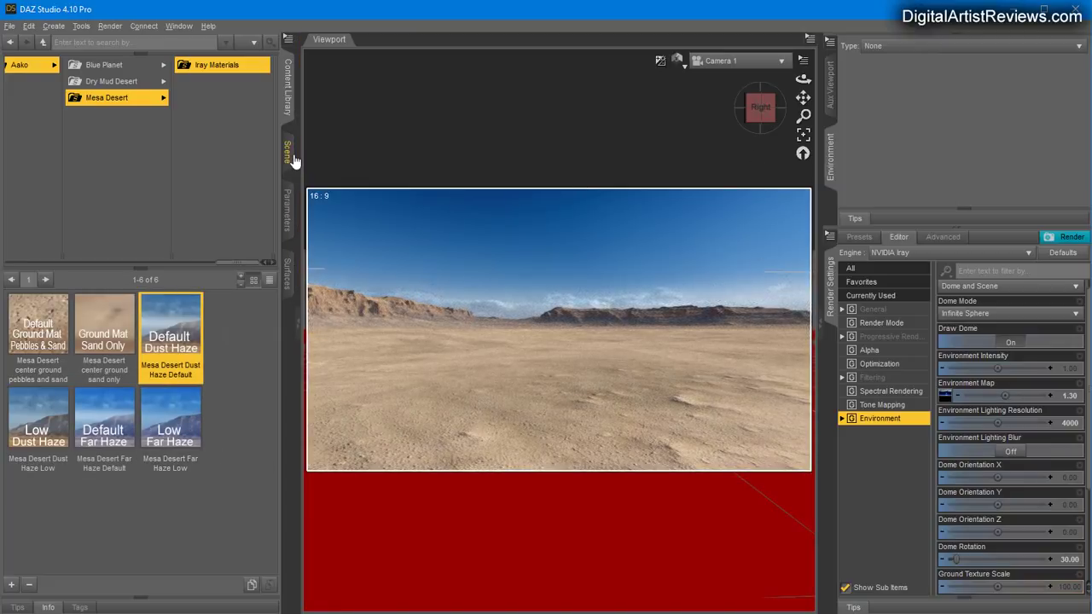
# Load the RHS_Stagecoach prop into the desert scene and adjust the camera distance to frame the whole coach body.
pyautogui.click(289, 154)
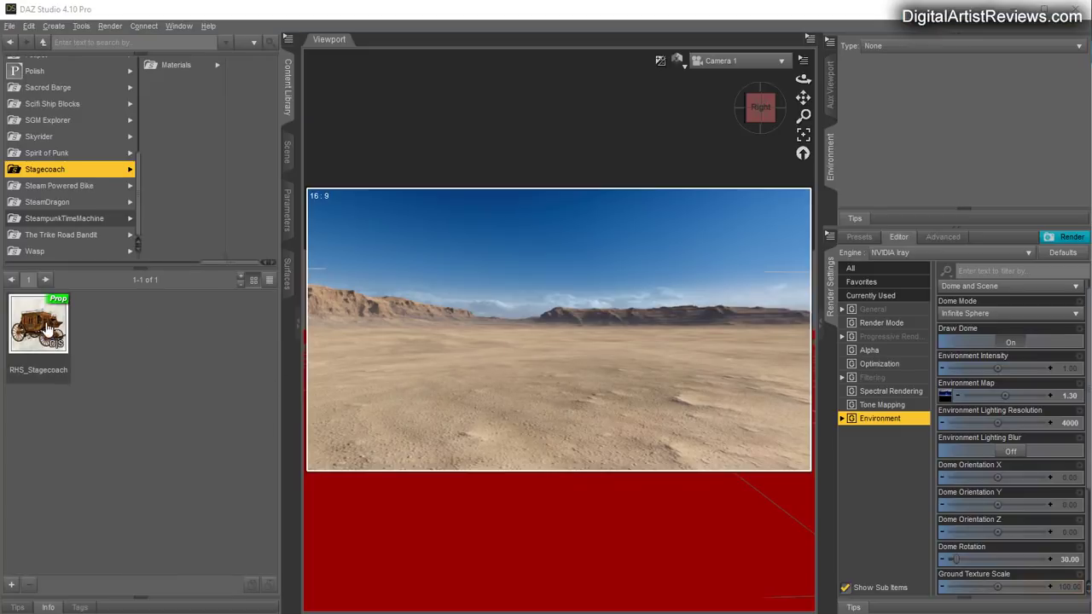
pyautogui.doubleClick(35, 332)
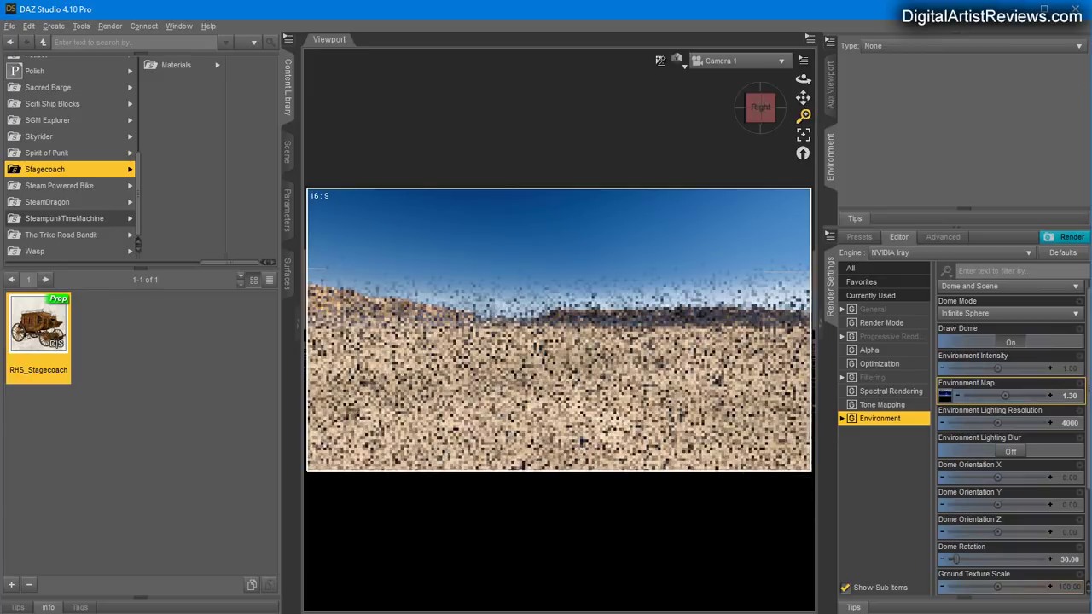
pyautogui.moveTo(802, 115); pyautogui.dragTo(803, 98)
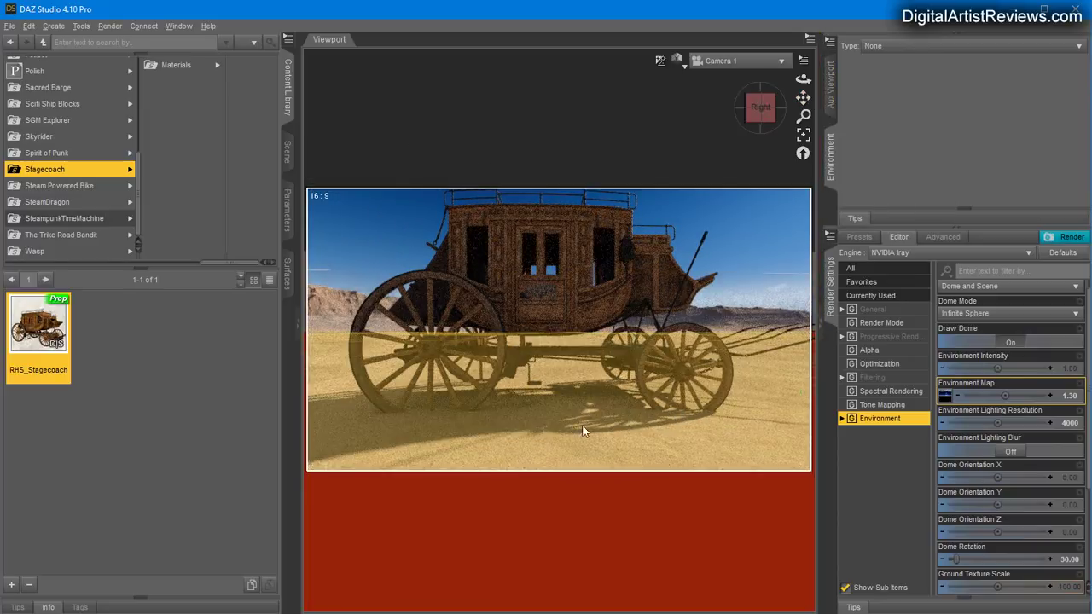
# Set the environment's Ground Position Mode to Manual in the render settings.
pyautogui.scroll(-5, 1006, 537)
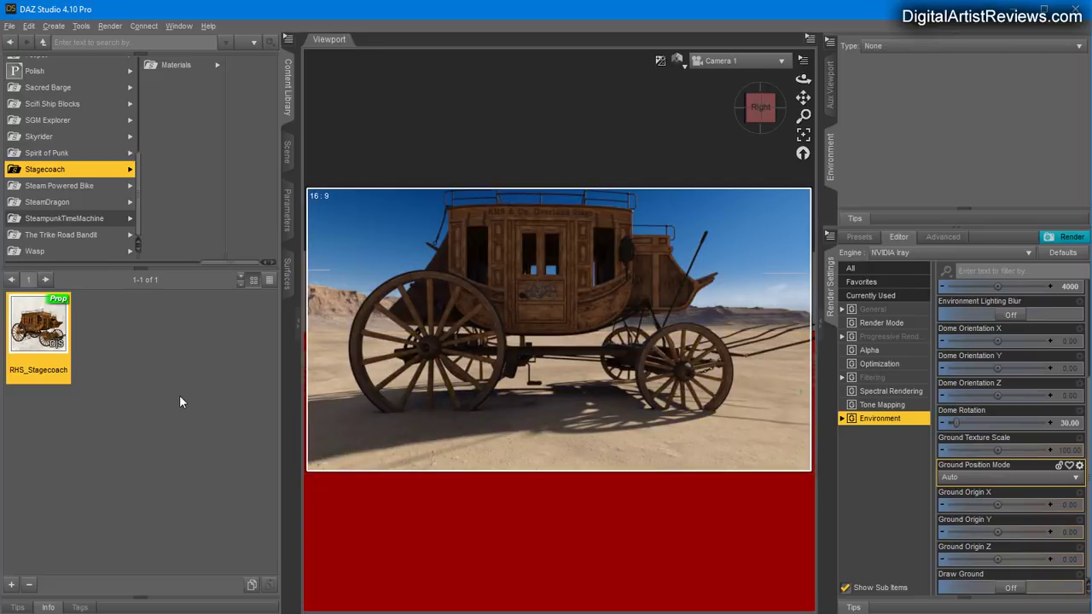
pyautogui.click(288, 150)
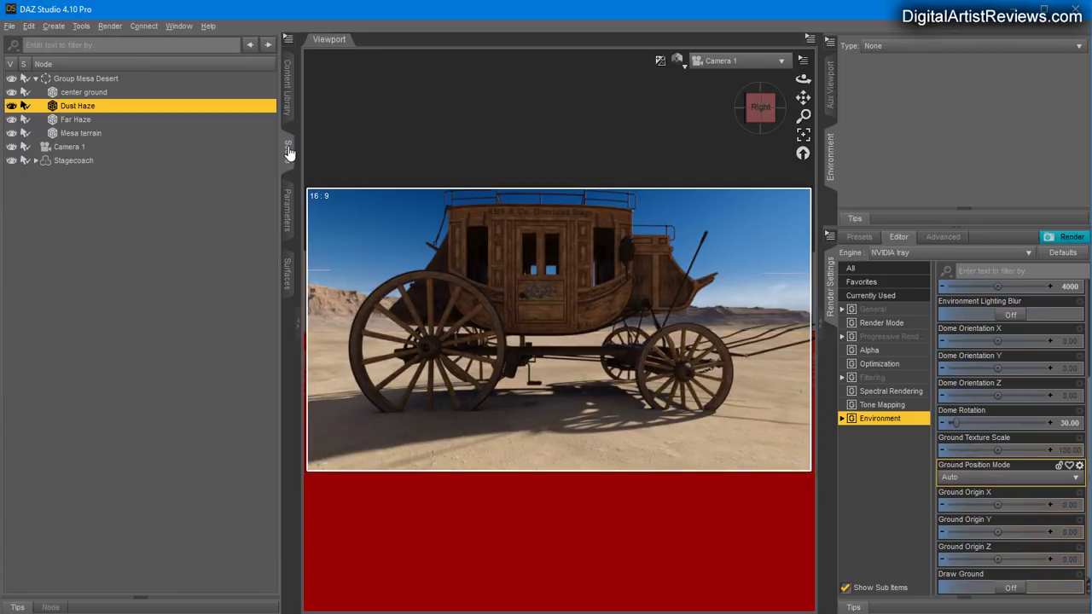
pyautogui.click(288, 85)
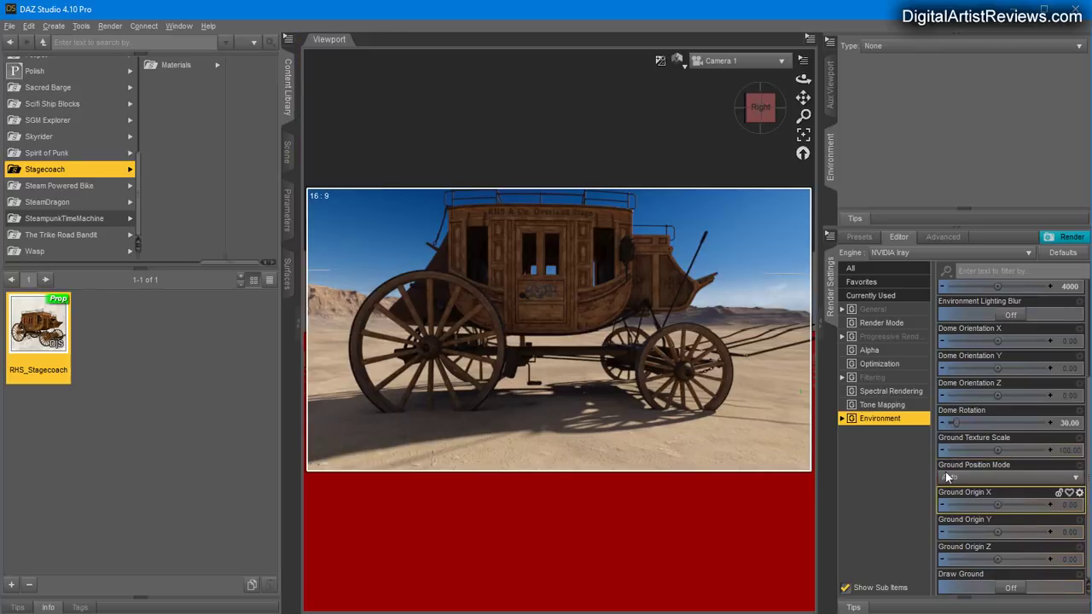
pyautogui.click(959, 480)
pyautogui.click(964, 507)
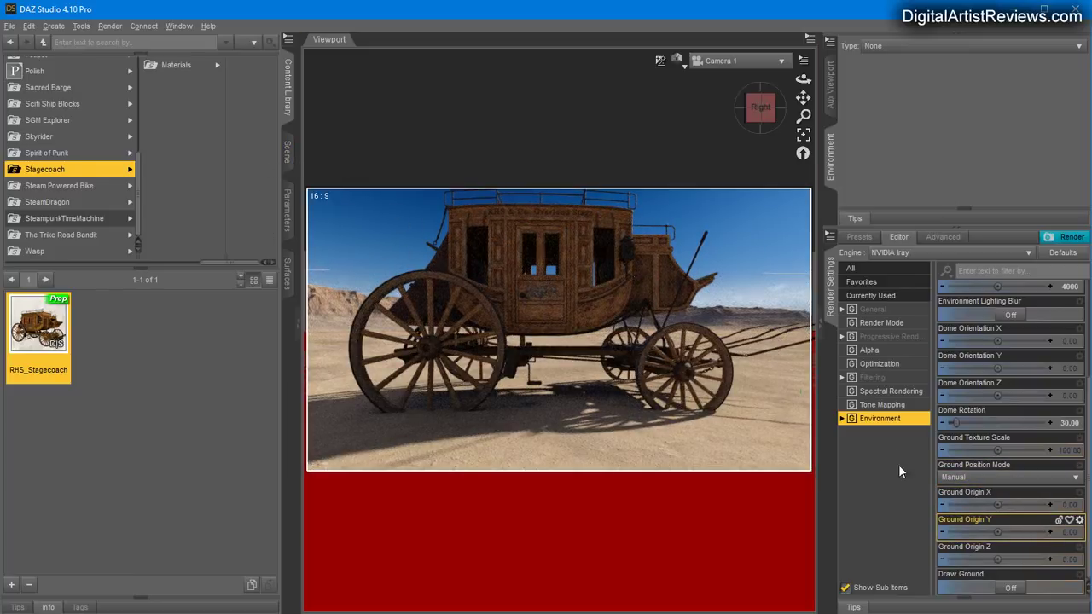
# Try the environment's Ground Origin Y at -5 and -20, and return it to 0.
pyautogui.click(284, 157)
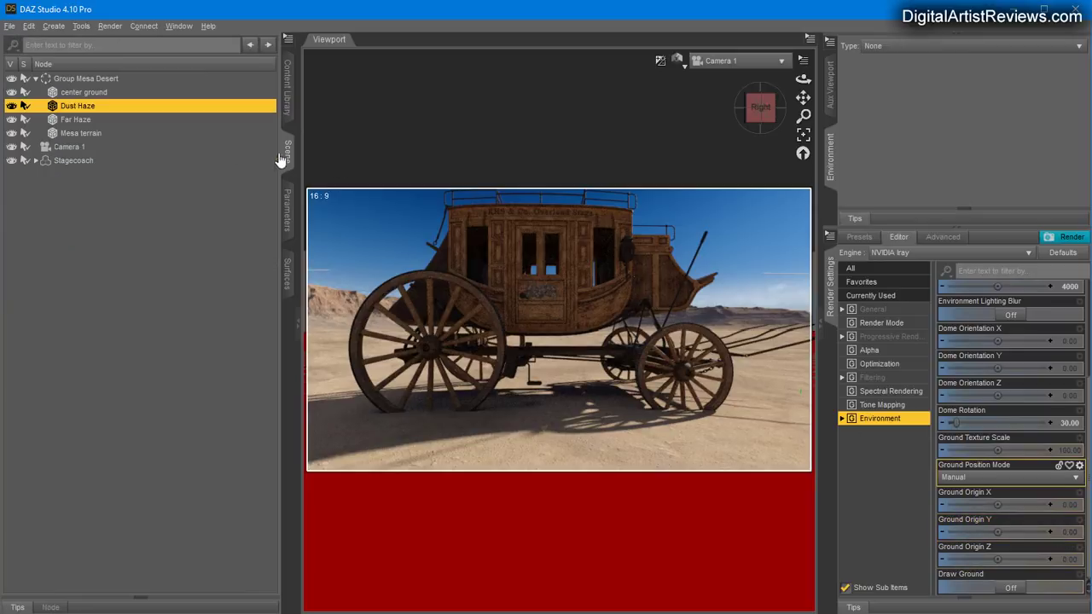
pyautogui.click(70, 161)
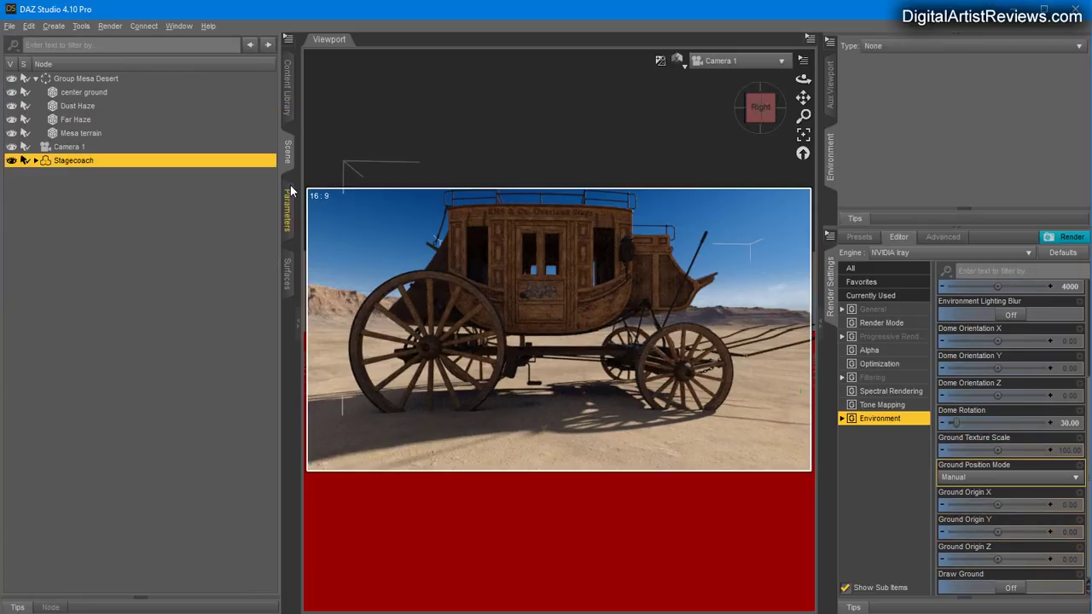
pyautogui.click(288, 204)
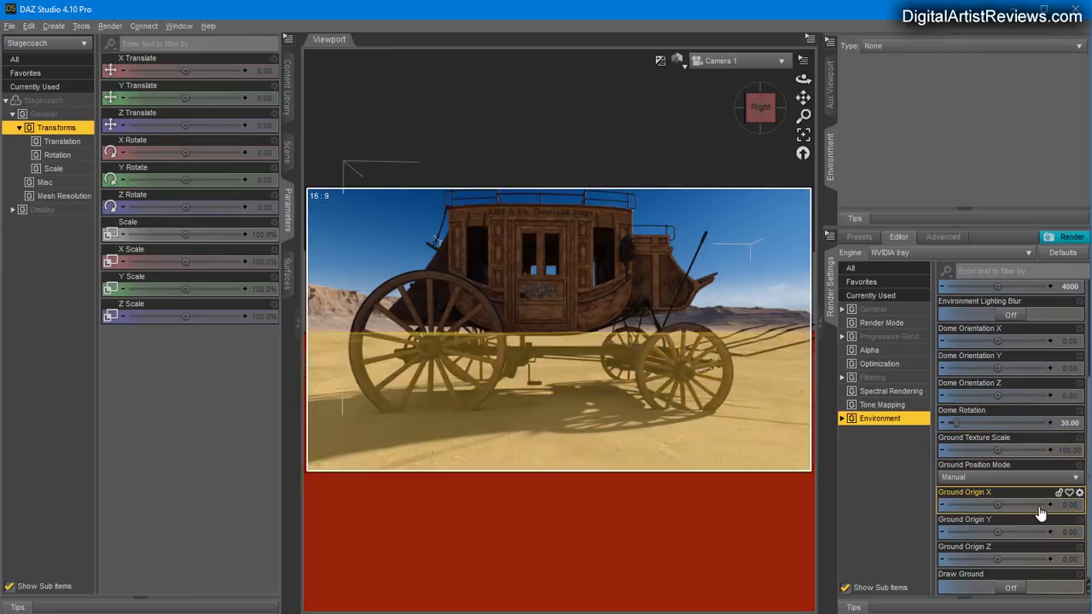
pyautogui.click(1067, 533)
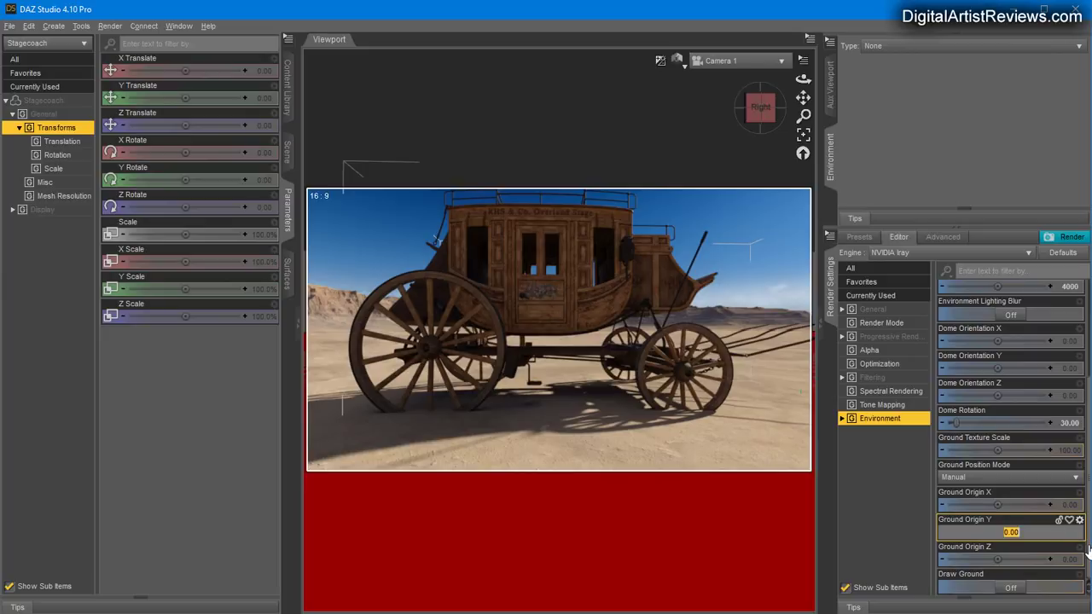
pyautogui.write('-5')
pyautogui.press('Return')
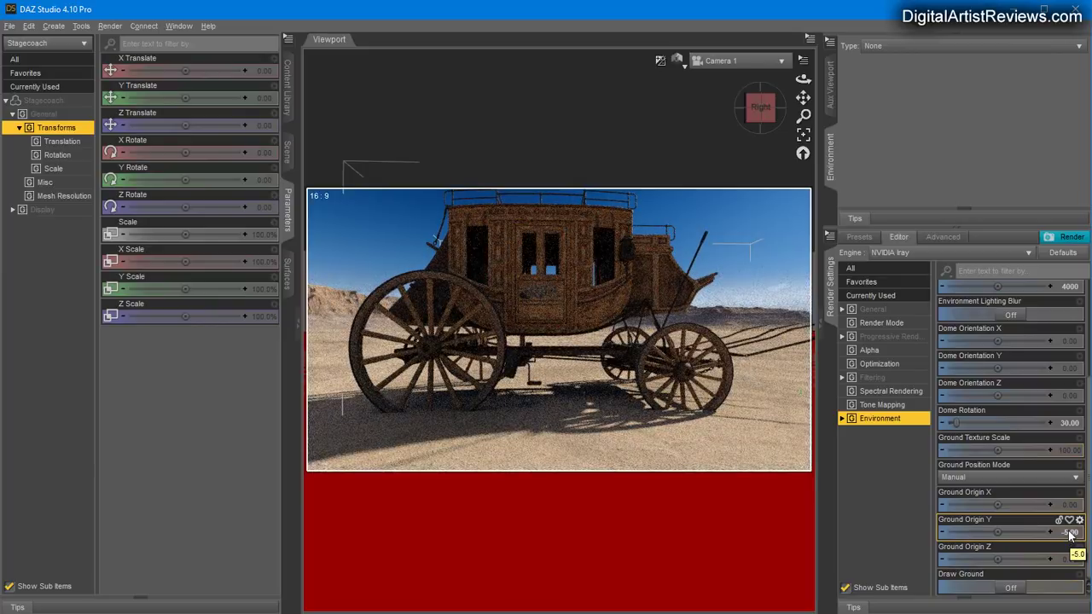
pyautogui.click(1071, 533)
pyautogui.press('Return')
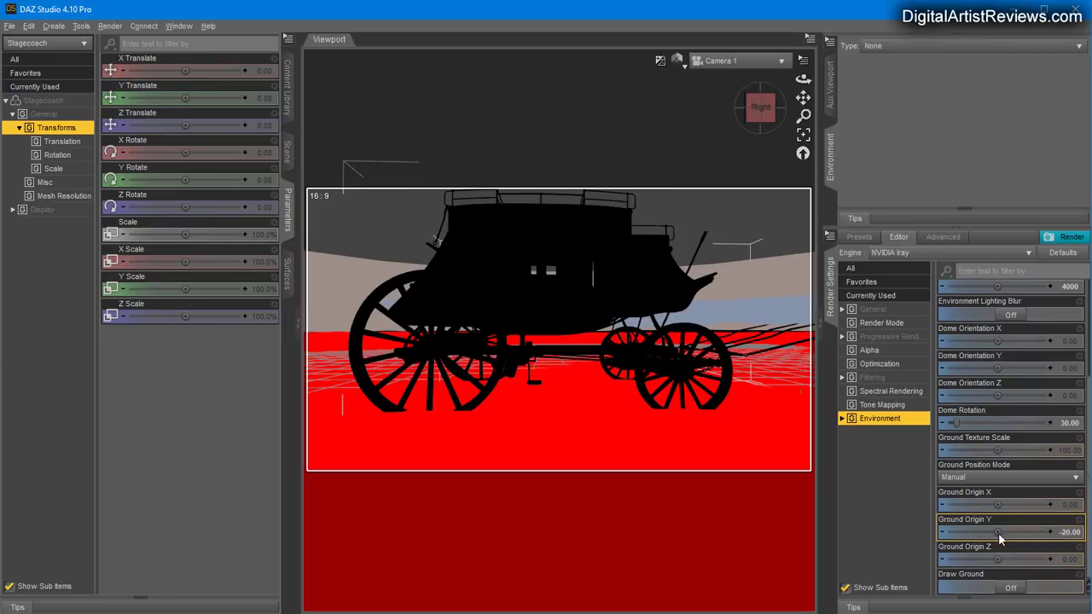
pyautogui.click(1067, 533)
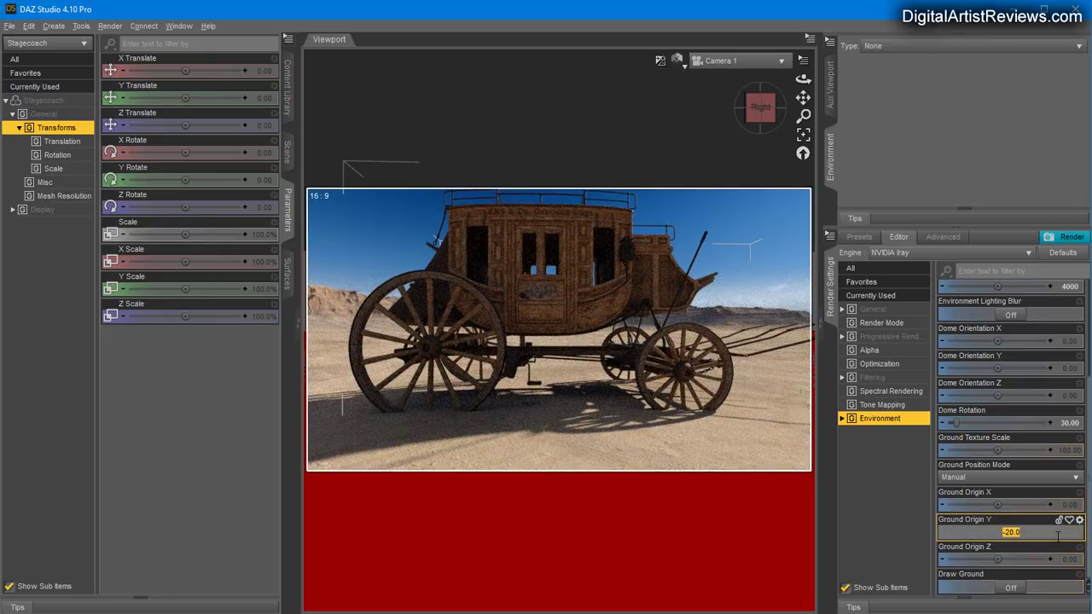
pyautogui.write('0')
pyautogui.press('Return')
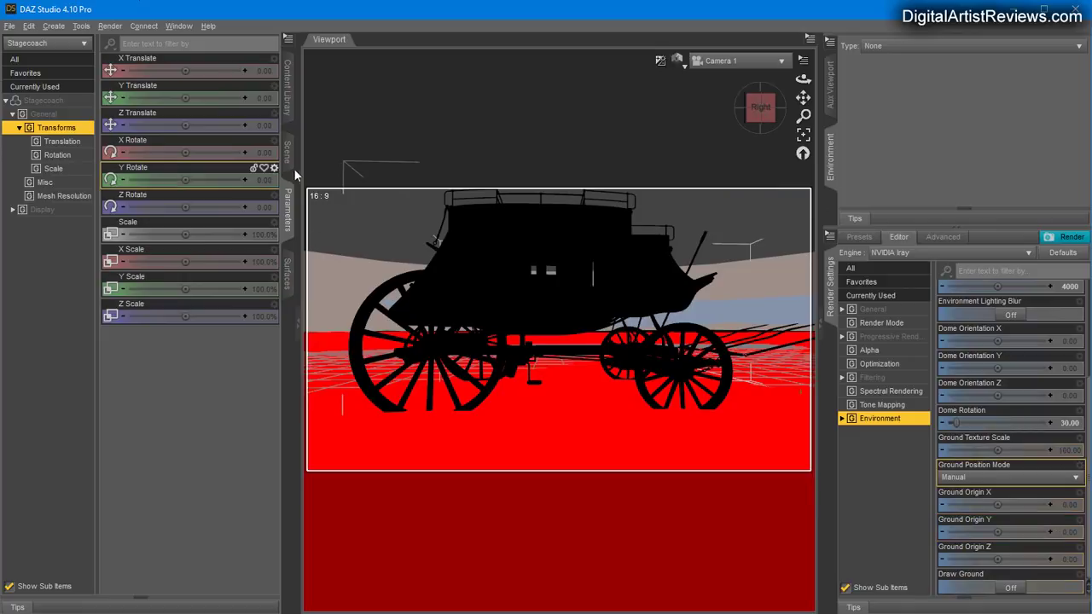
# Select the center ground object of the Mesa Desert group and set its Y Translate to -10.
pyautogui.click(288, 164)
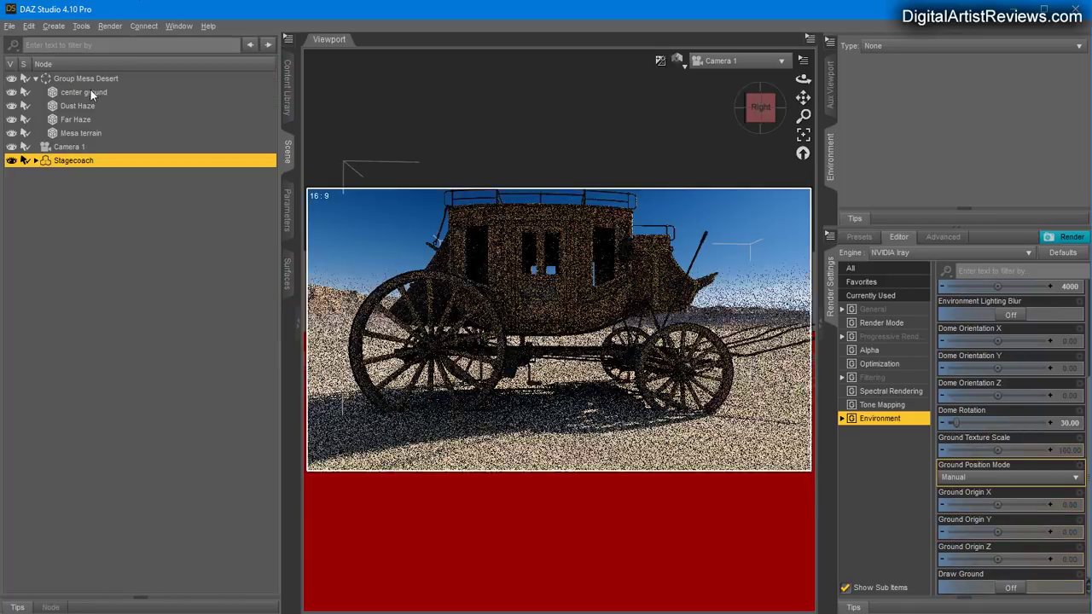
pyautogui.click(90, 92)
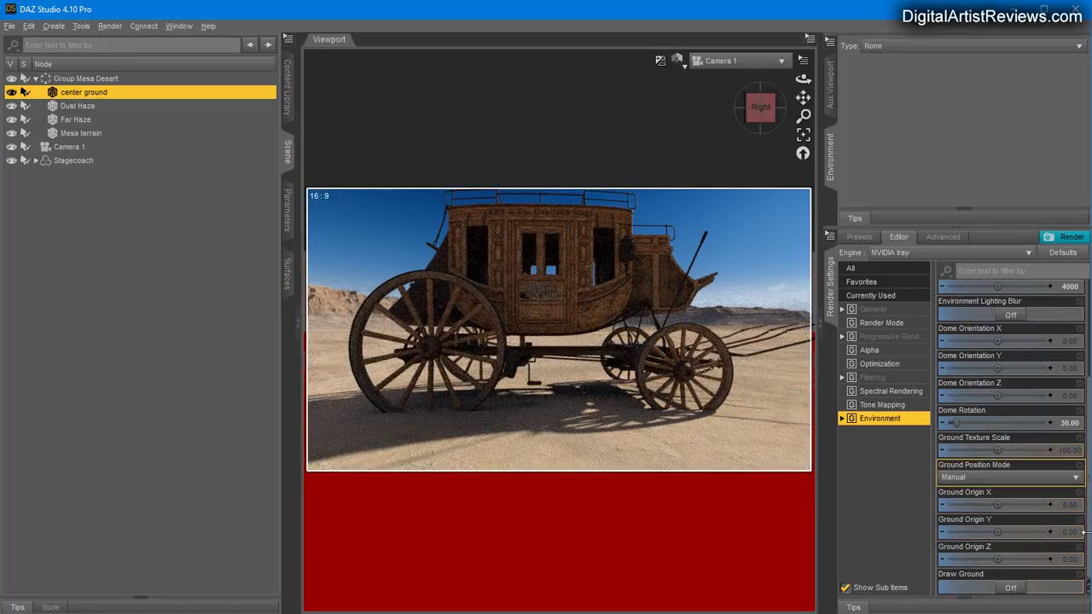
pyautogui.click(288, 207)
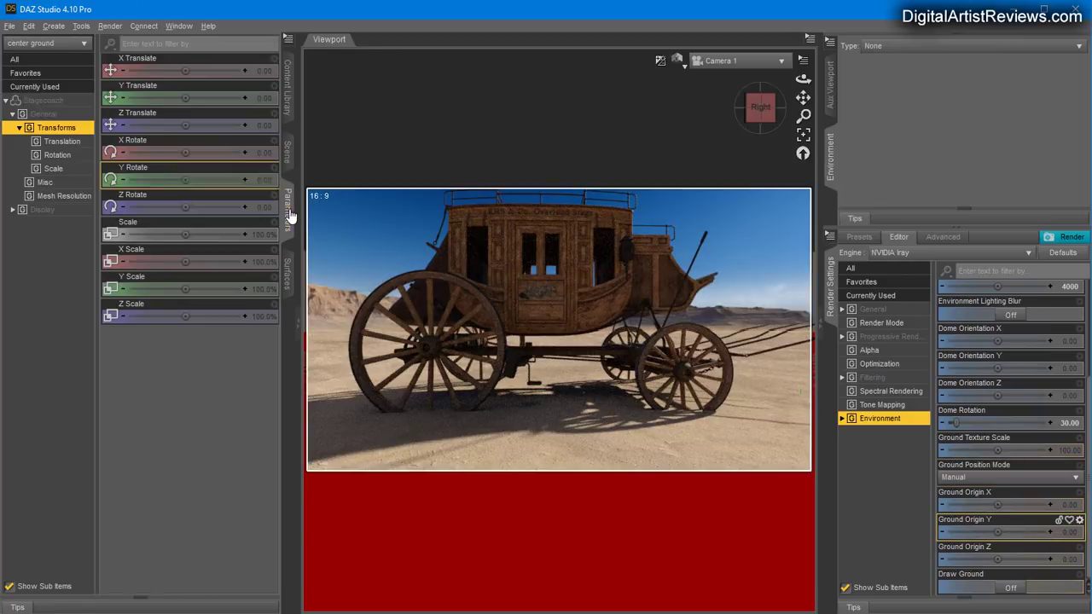
pyautogui.click(259, 98)
pyautogui.write('-10')
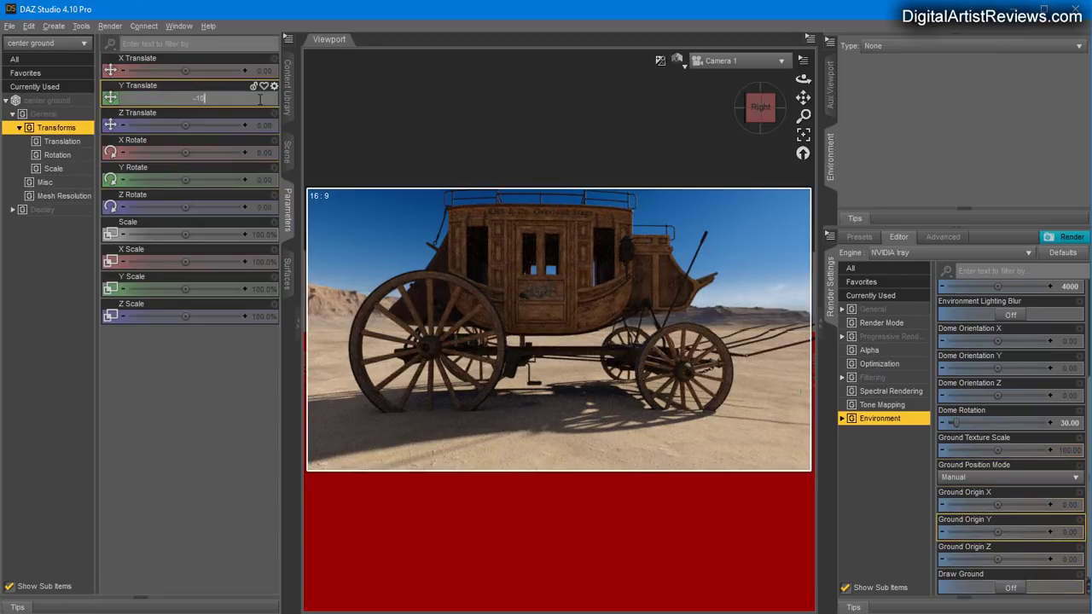
pyautogui.press('Return')
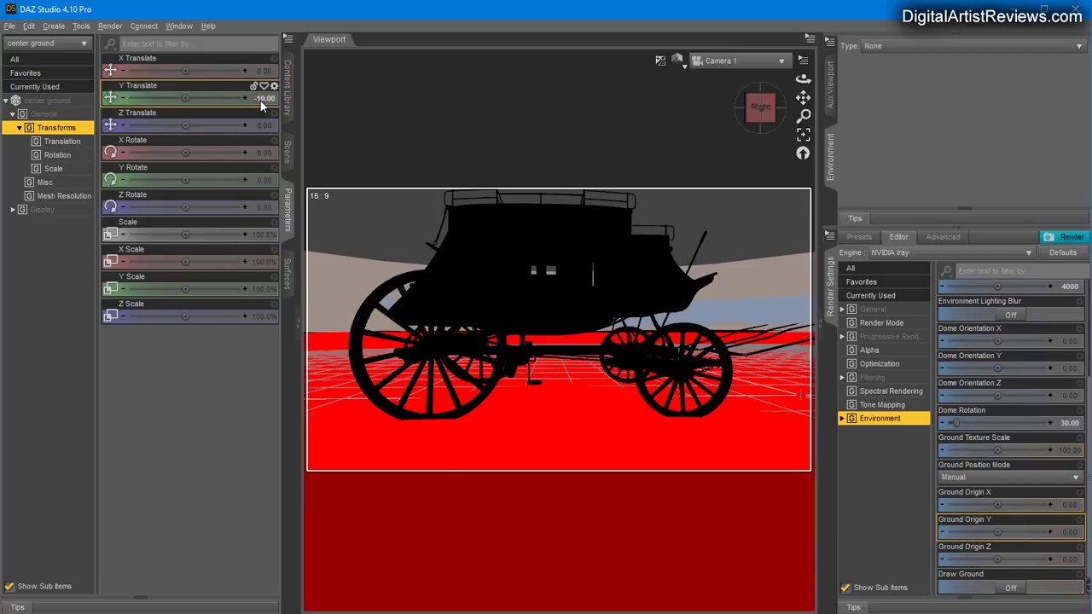
# Lower the center ground further, trying a Y Translate of -12 and settling on -13.
pyautogui.click(260, 101)
pyautogui.write('-12')
pyautogui.press('Return')
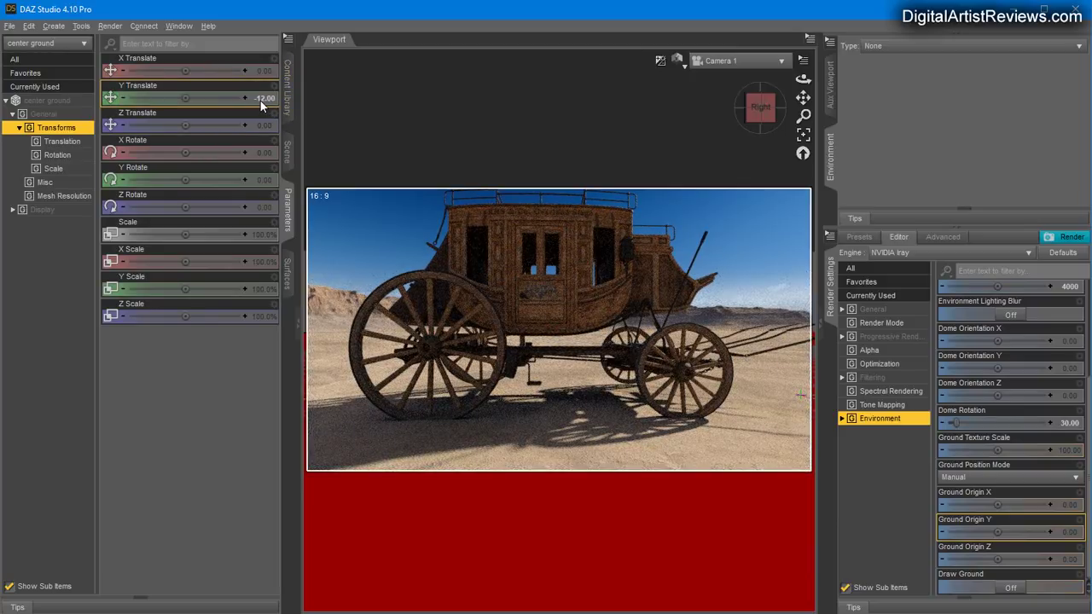
pyautogui.click(261, 98)
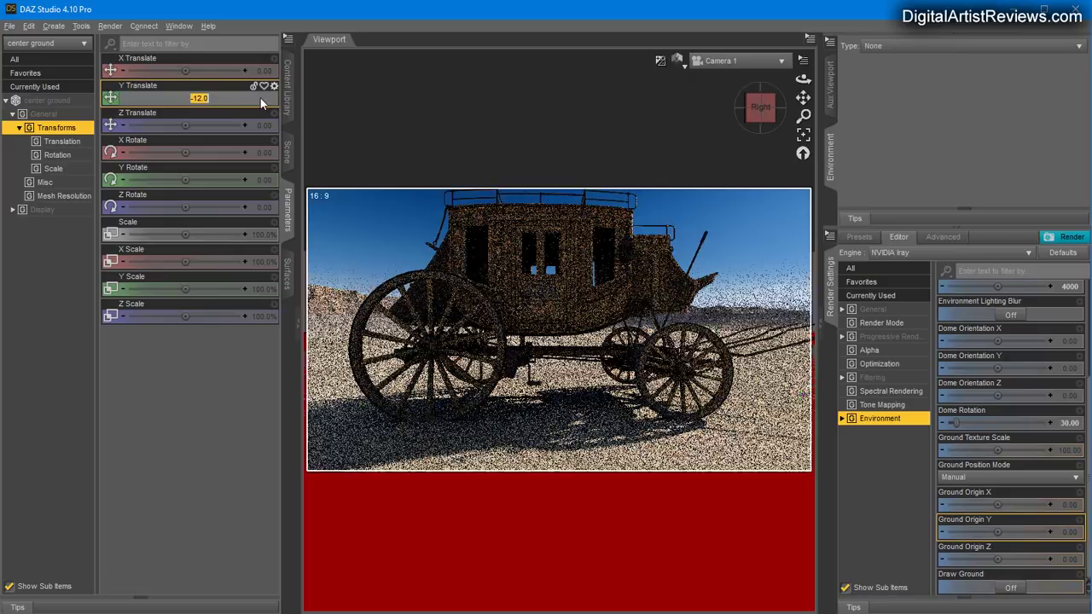
pyautogui.write('-13')
pyautogui.press('Return')
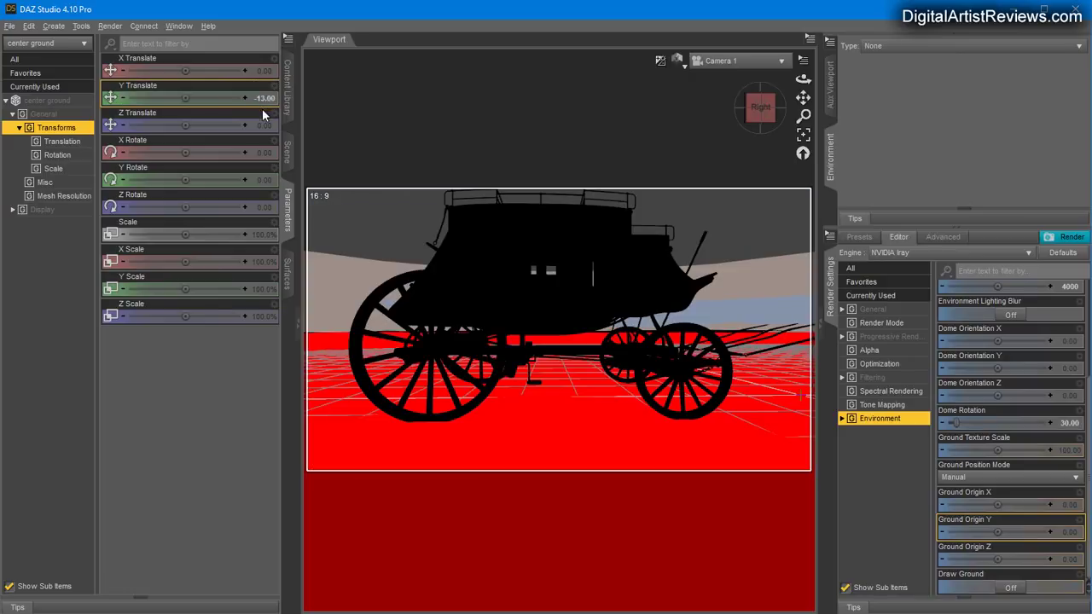
pyautogui.click(262, 96)
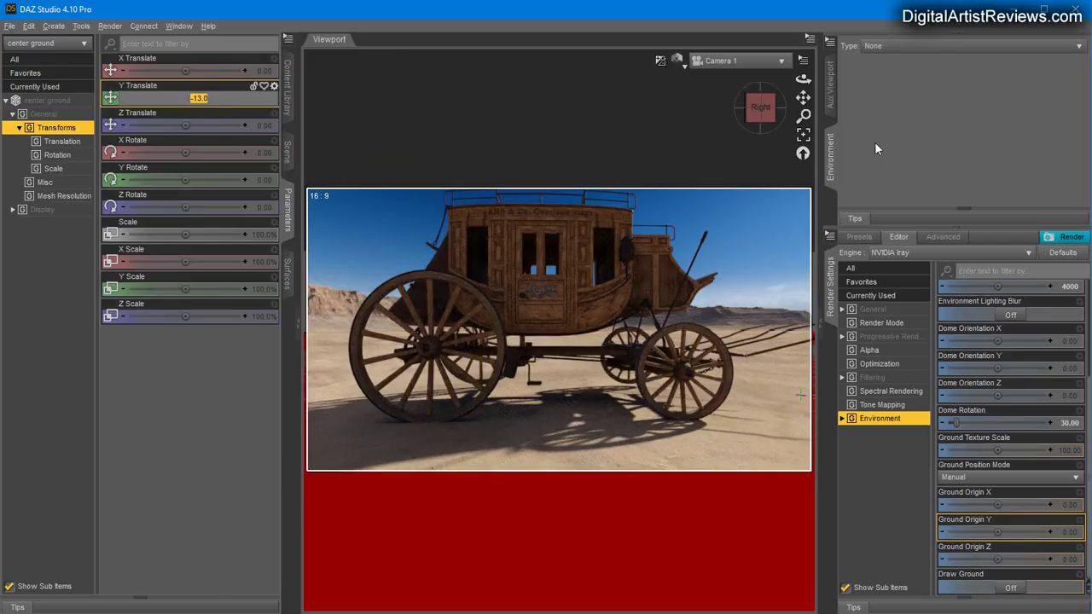
# Examine how the stagecoach sits on the desert ground from its sides, front and back.
pyautogui.moveTo(804, 83); pyautogui.dragTo(712, 85)
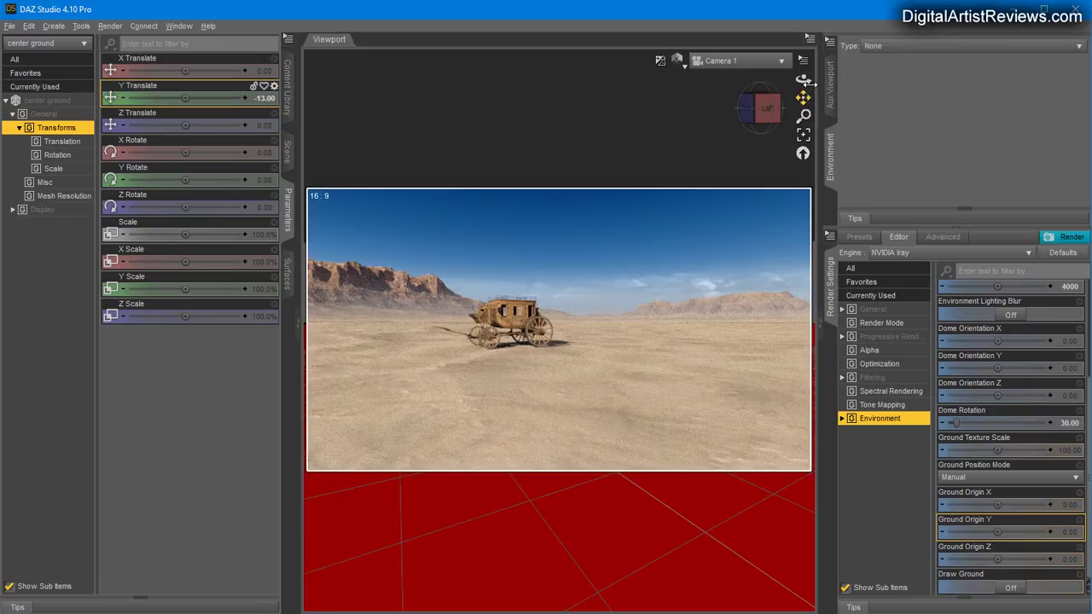
pyautogui.moveTo(803, 79); pyautogui.dragTo(704, 78)
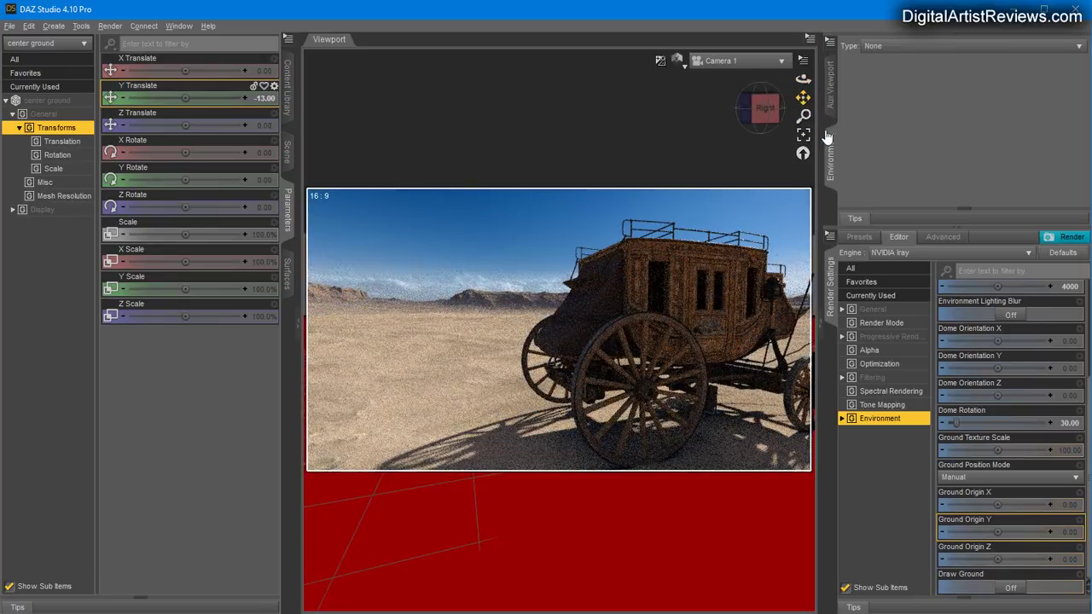
pyautogui.moveTo(805, 94); pyautogui.dragTo(701, 91)
pyautogui.moveTo(701, 273); pyautogui.dragTo(701, 273)
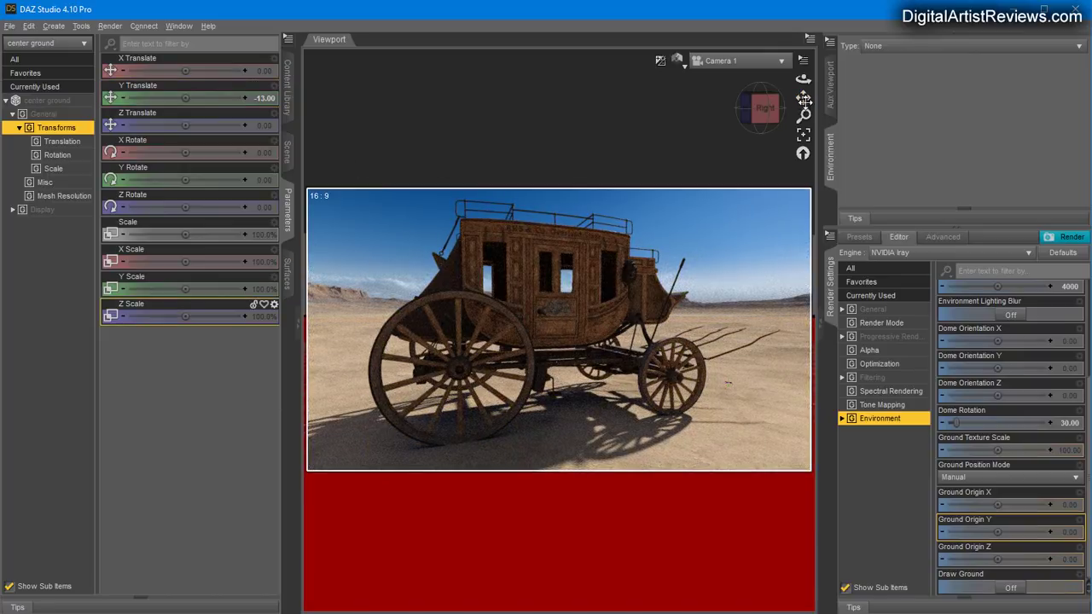
pyautogui.moveTo(802, 78); pyautogui.dragTo(802, 78)
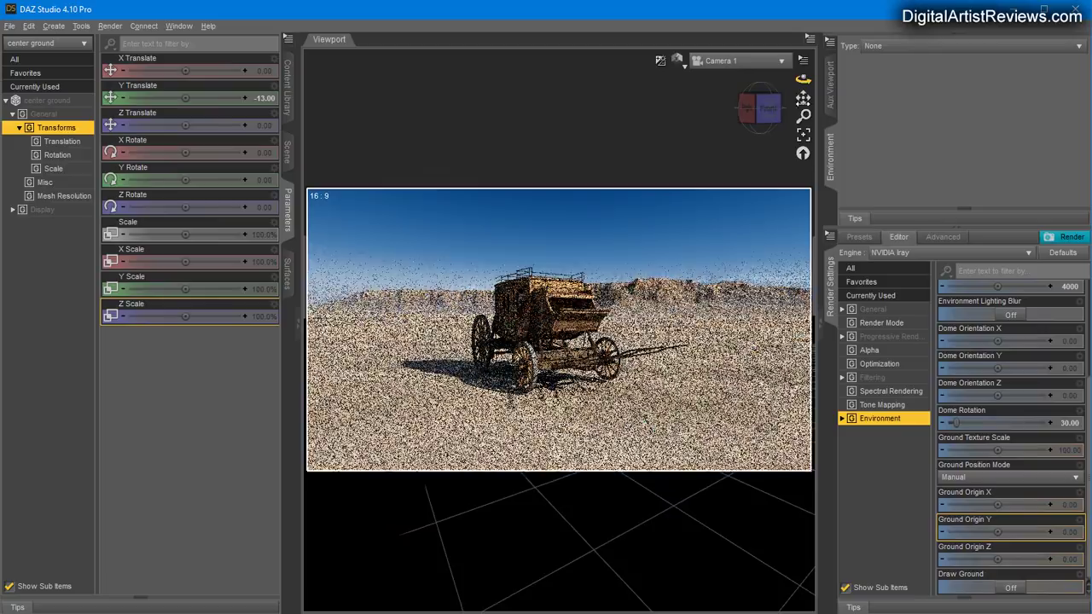
pyautogui.moveTo(801, 115); pyautogui.dragTo(754, 110)
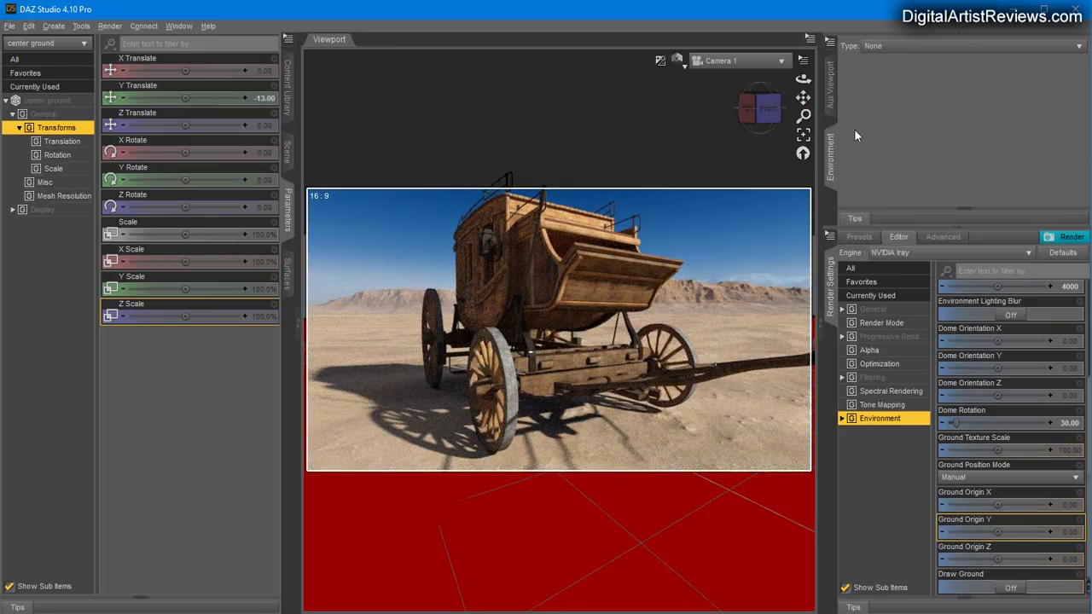
pyautogui.moveTo(803, 78); pyautogui.dragTo(802, 78)
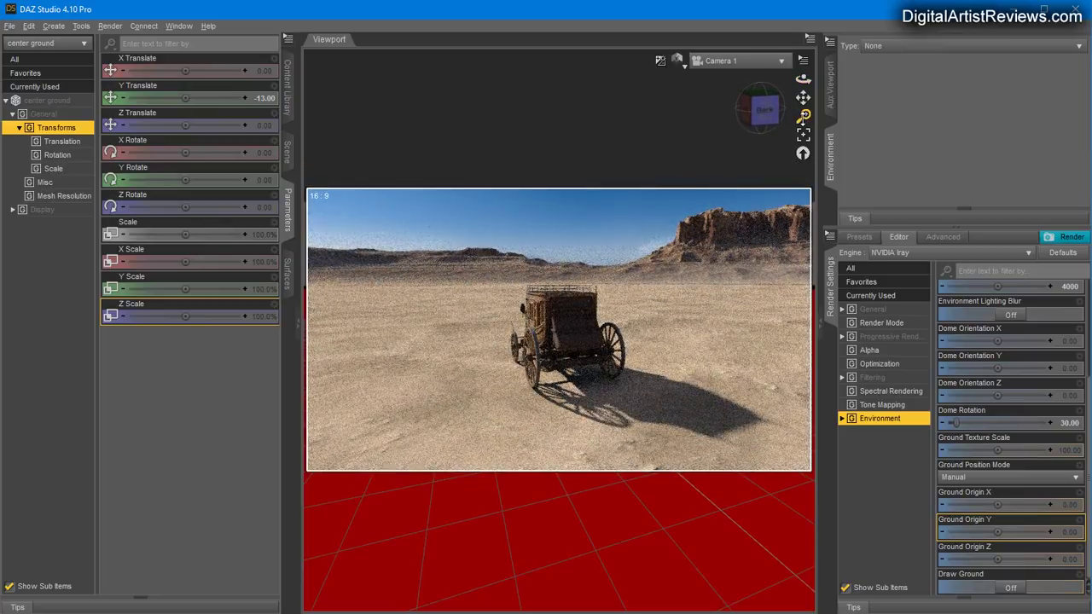
# Examine the stagecoach's rear wheels, their shadows and the ground texture up close.
pyautogui.moveTo(803, 116); pyautogui.dragTo(363, 302)
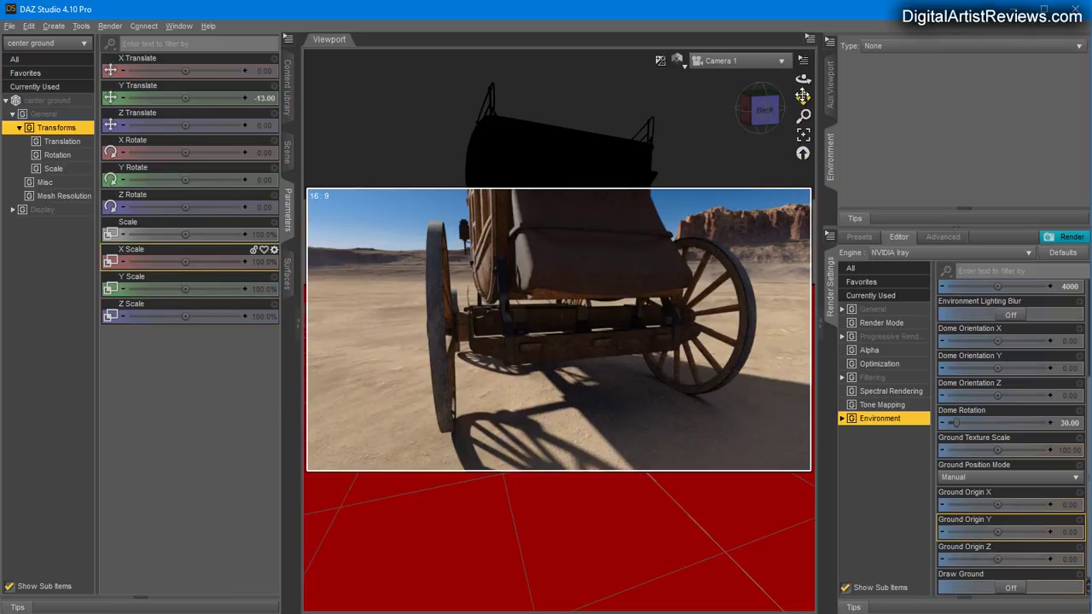
pyautogui.moveTo(802, 97); pyautogui.dragTo(803, 97)
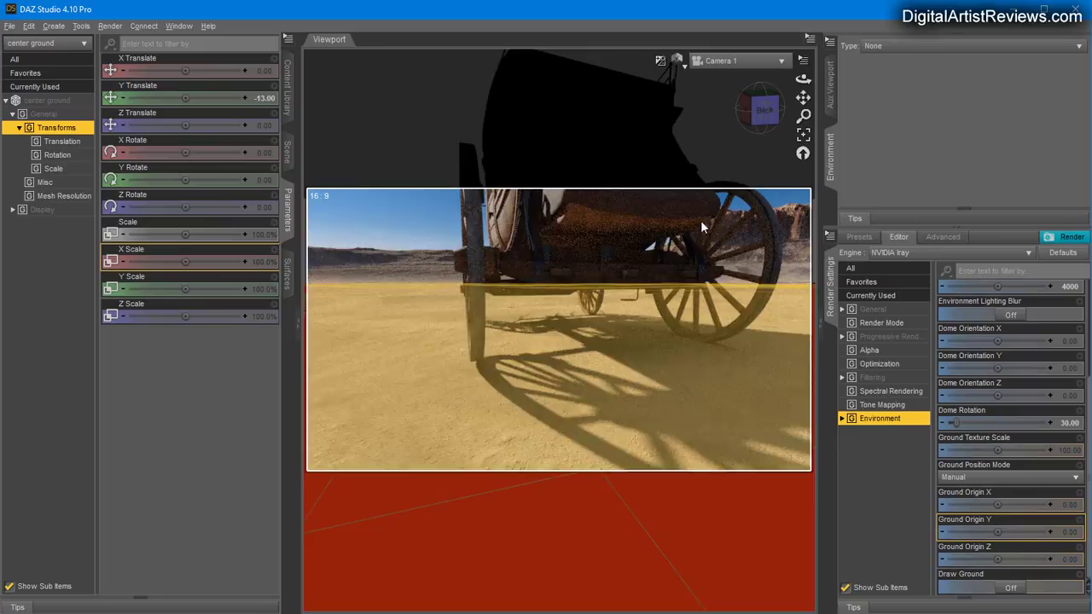
pyautogui.moveTo(803, 96); pyautogui.dragTo(803, 97)
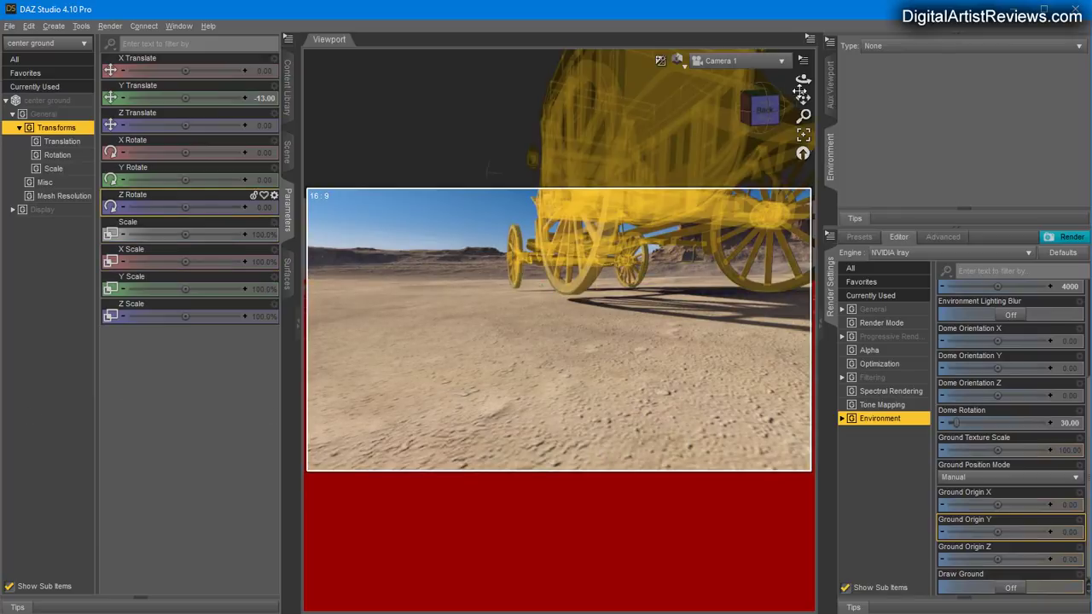
pyautogui.moveTo(802, 96); pyautogui.dragTo(708, 179)
pyautogui.moveTo(803, 79)
pyautogui.mouseDown()
pyautogui.moveTo(815, 83)
pyautogui.moveTo(802, 93)
pyautogui.mouseUp()
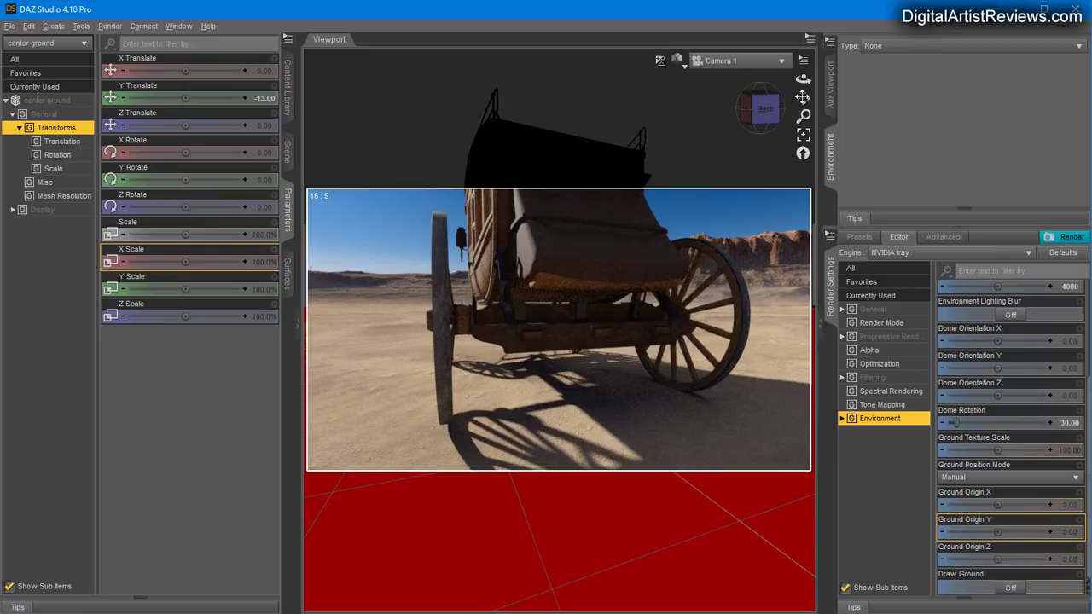
pyautogui.moveTo(802, 78); pyautogui.dragTo(888, 80)
pyautogui.moveTo(802, 98); pyautogui.dragTo(924, 21)
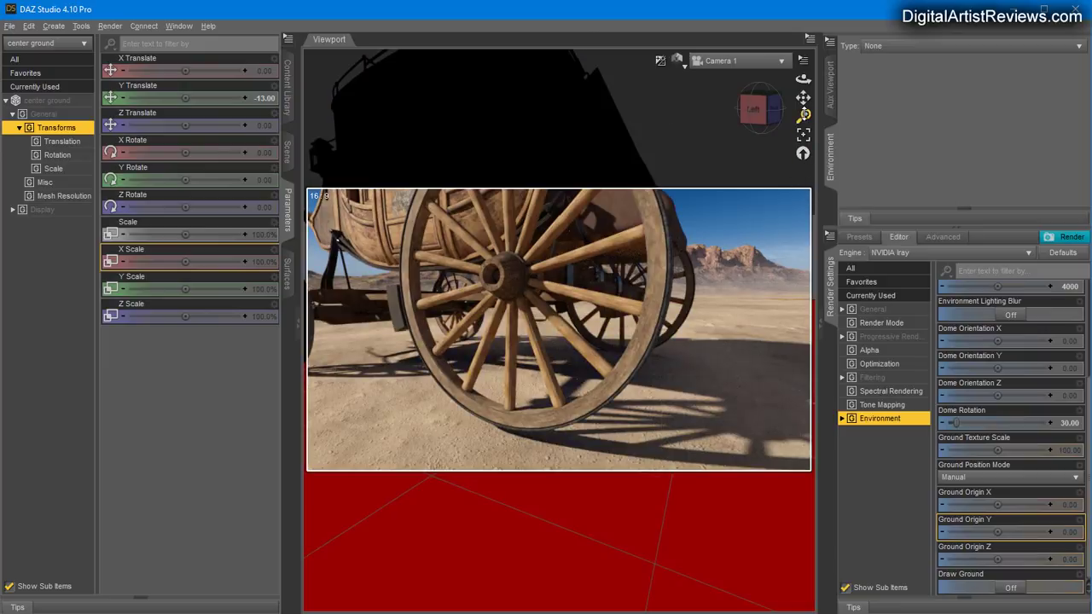
# Compare distant and low views of the stagecoach against the mesa, and frame the whole coach from its left rear side.
pyautogui.moveTo(801, 109); pyautogui.dragTo(801, 205)
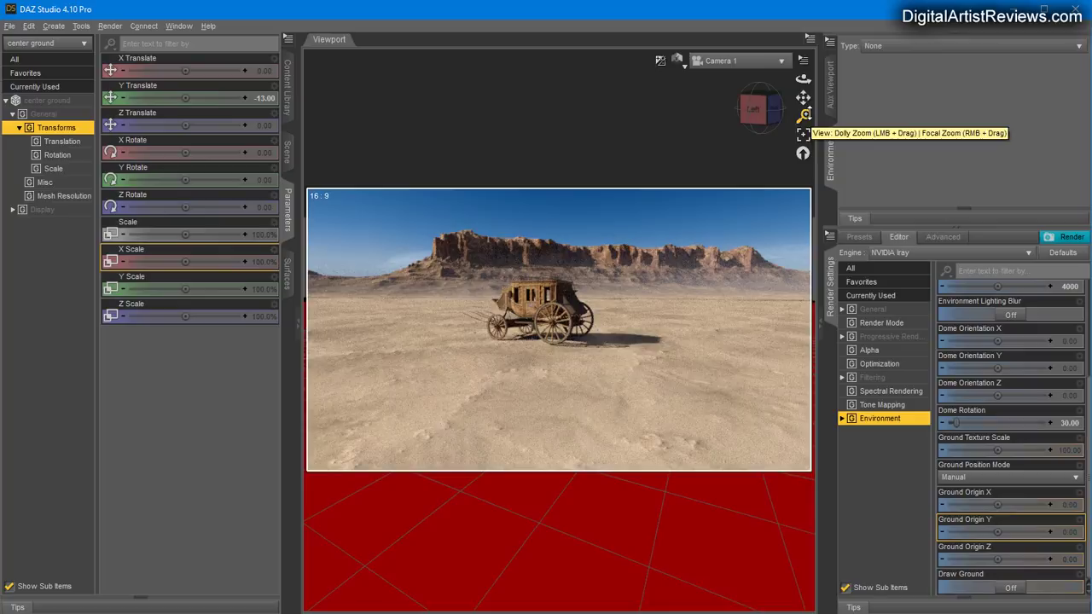
pyautogui.moveTo(803, 115); pyautogui.dragTo(803, 128)
pyautogui.moveTo(802, 97)
pyautogui.mouseDown()
pyautogui.moveTo(815, 77)
pyautogui.moveTo(803, 94)
pyautogui.mouseUp()
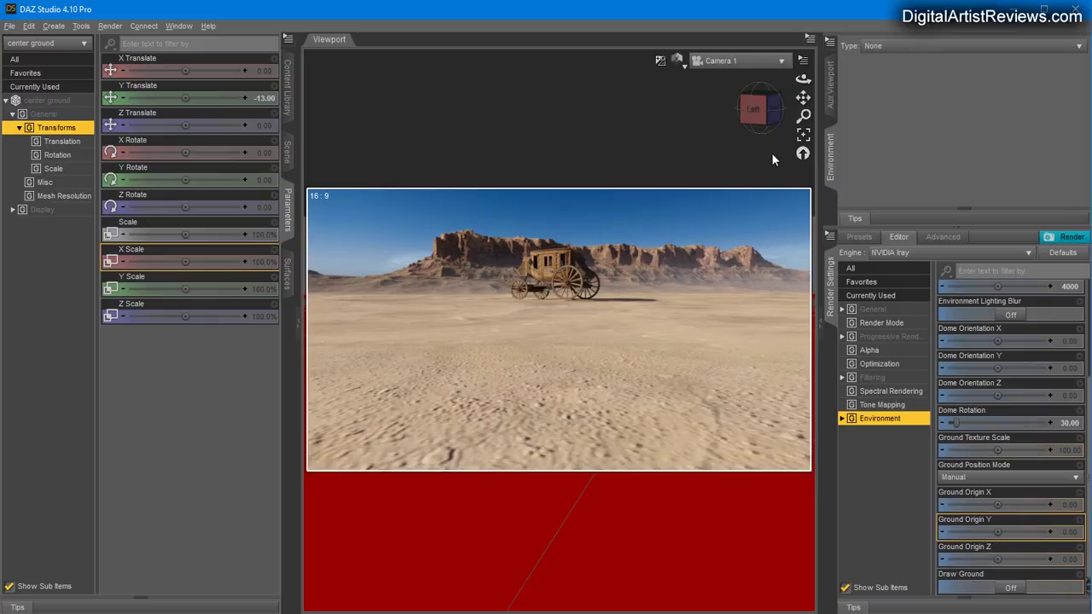
pyautogui.moveTo(803, 115)
pyautogui.mouseDown()
pyautogui.moveTo(802, 94)
pyautogui.moveTo(803, 118)
pyautogui.mouseUp()
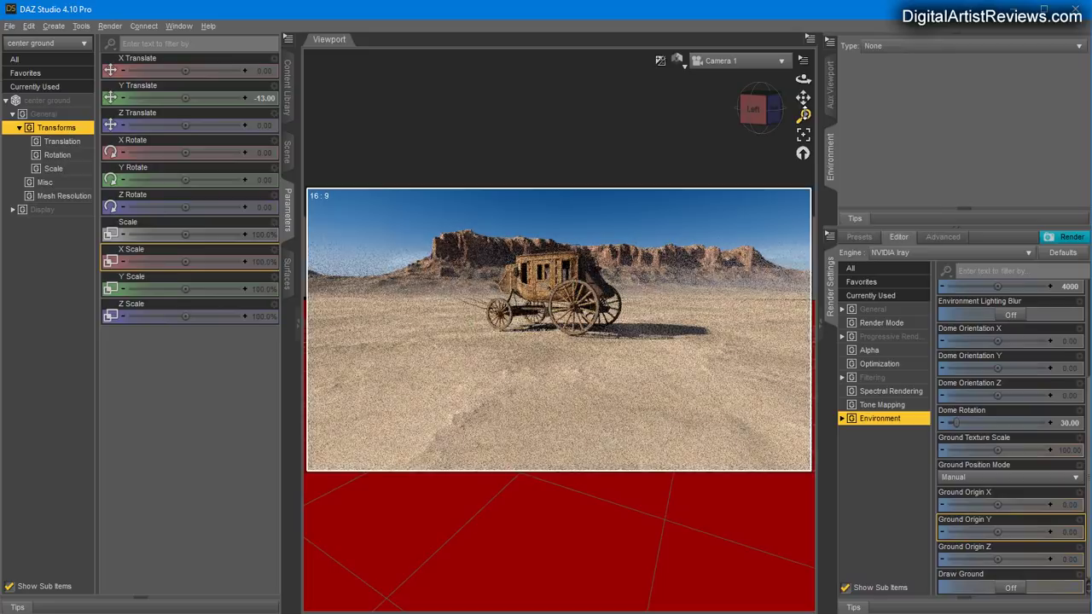
pyautogui.moveTo(802, 112)
pyautogui.mouseDown()
pyautogui.moveTo(802, 124)
pyautogui.moveTo(803, 106)
pyautogui.mouseUp()
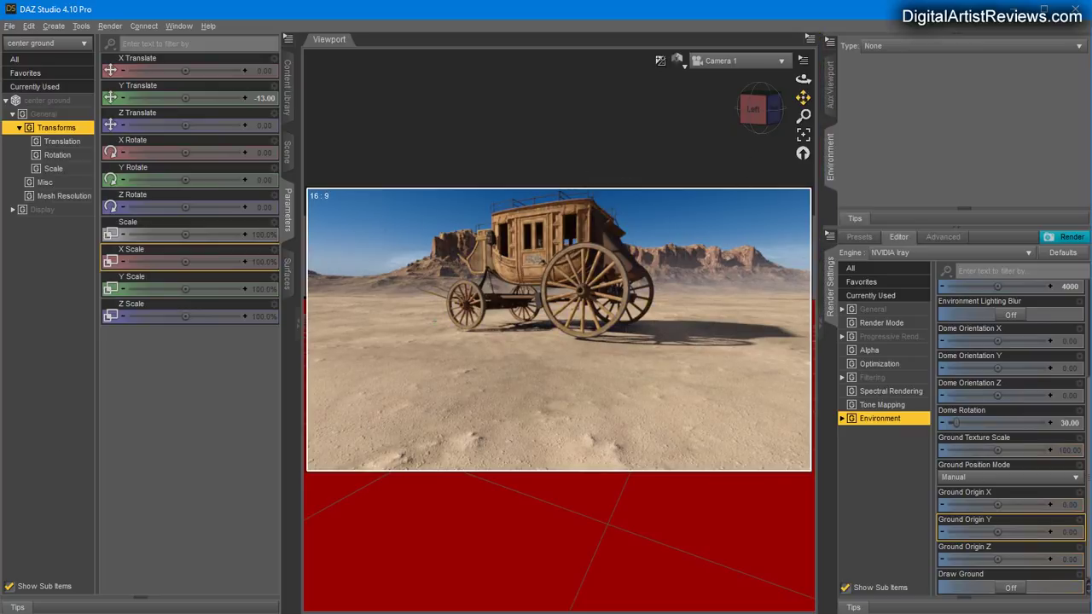
pyautogui.moveTo(803, 97); pyautogui.dragTo(785, 122)
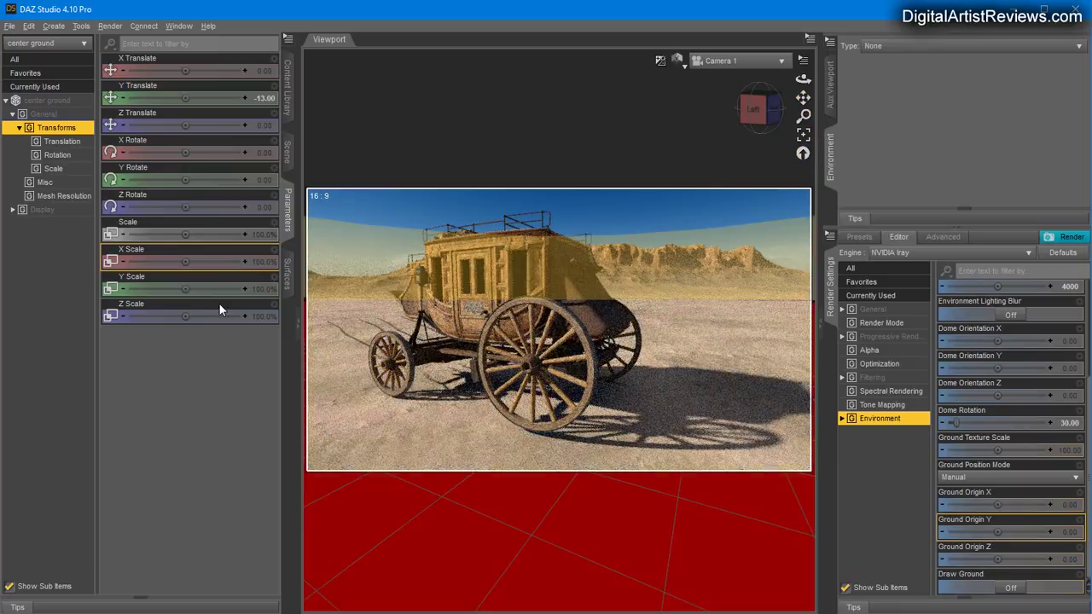
# Deselect the center ground object and orbit Camera 1 slightly further toward the rear of the stagecoach.
pyautogui.click(284, 149)
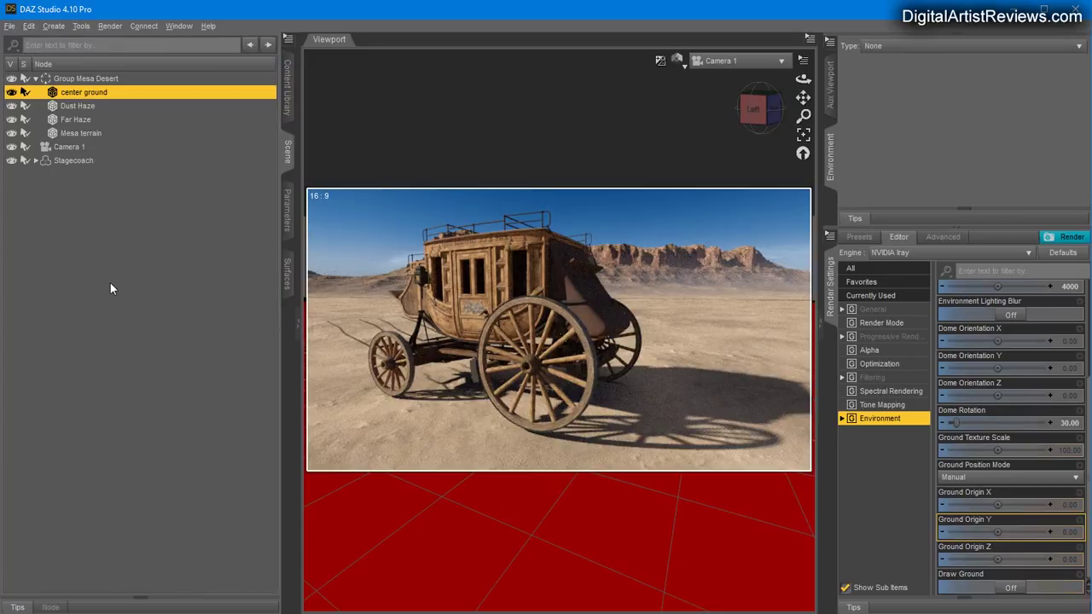
pyautogui.click(113, 348)
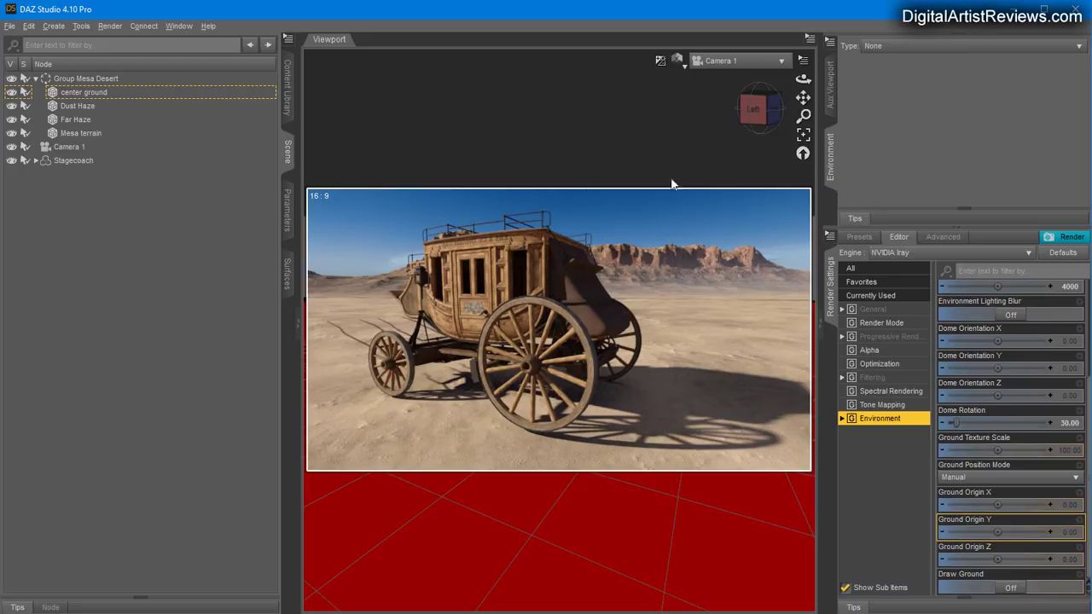
pyautogui.moveTo(803, 79); pyautogui.dragTo(818, 97)
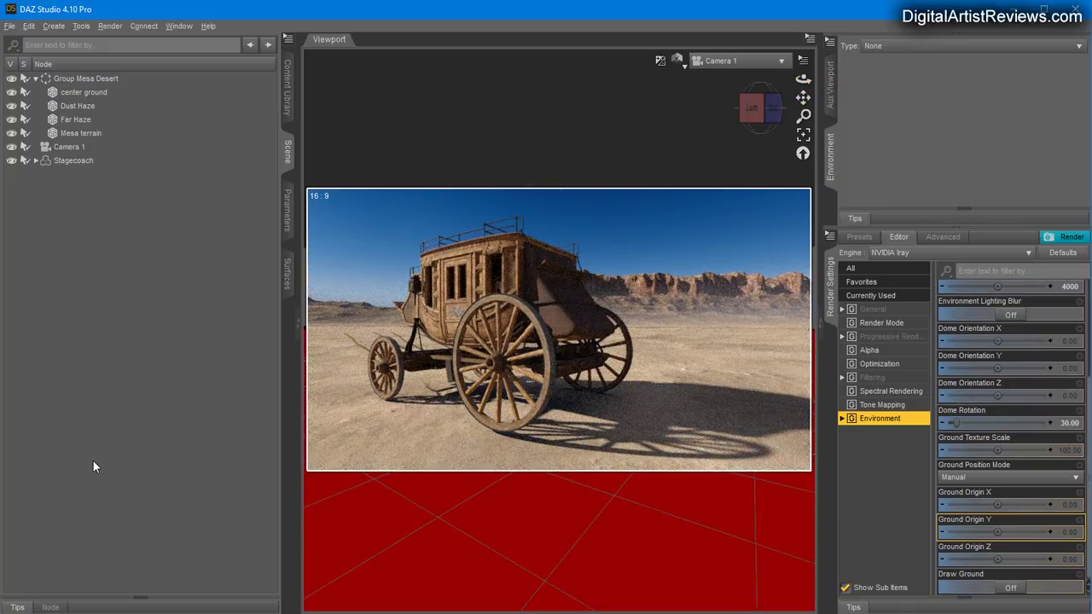